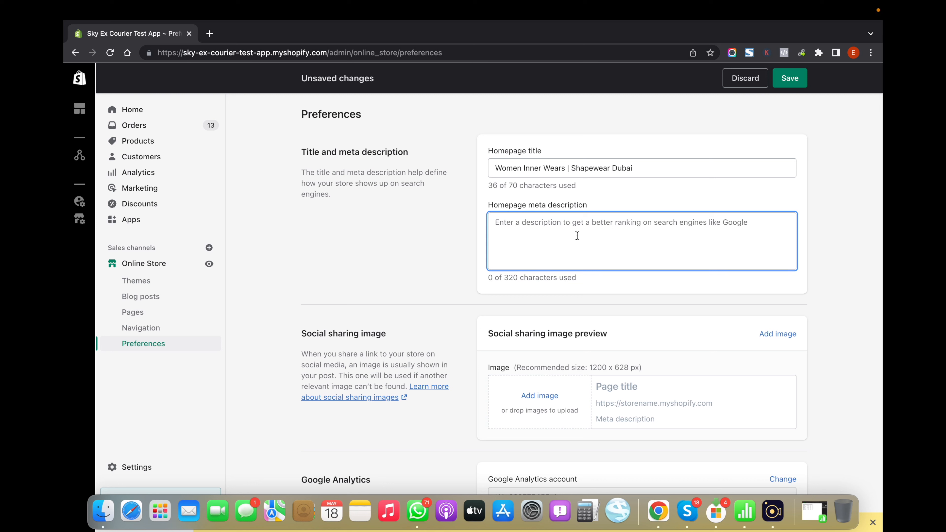
Step: Begin the homepage meta description with "Best women inner wears and Shapewear store in Dubai, UAE.", reusing the word Shapewear from the homepage title
text(Best women inner wears and)
drag(570, 168, 612, 168)
key(super+c)
click(617, 226)
key(super+v)
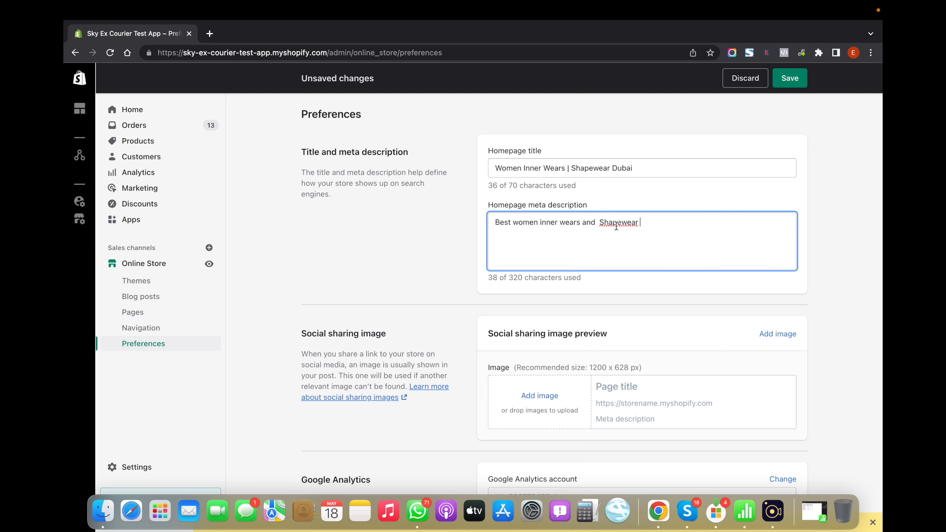
text(store)
key(BackSpace)
key(BackSpace)
key(BackSpace)
text(ore in D)
Step: Consult the camisole keywords in the Numbers sheet and append "Buy camisole top, camisole dress etc online at best price in UAE." to the homepage description
click(745, 511)
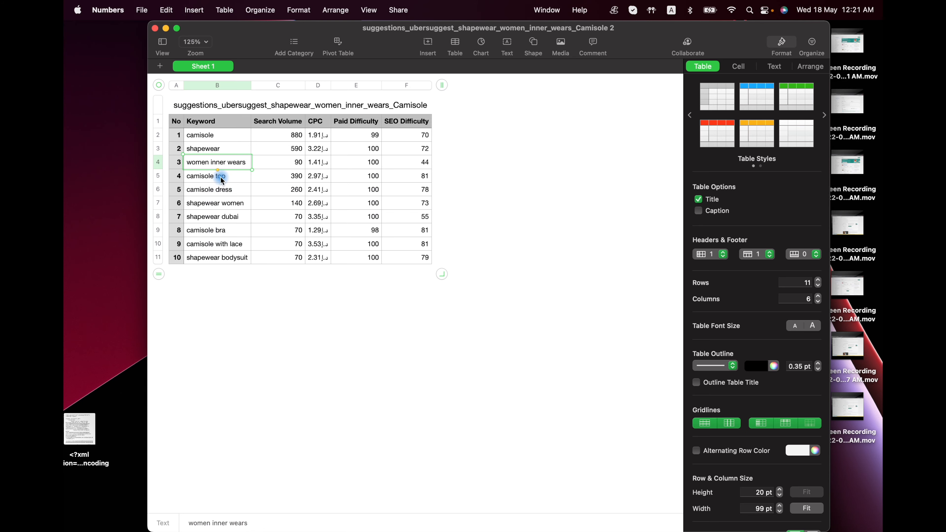
click(218, 177)
key(ctrl+Up)
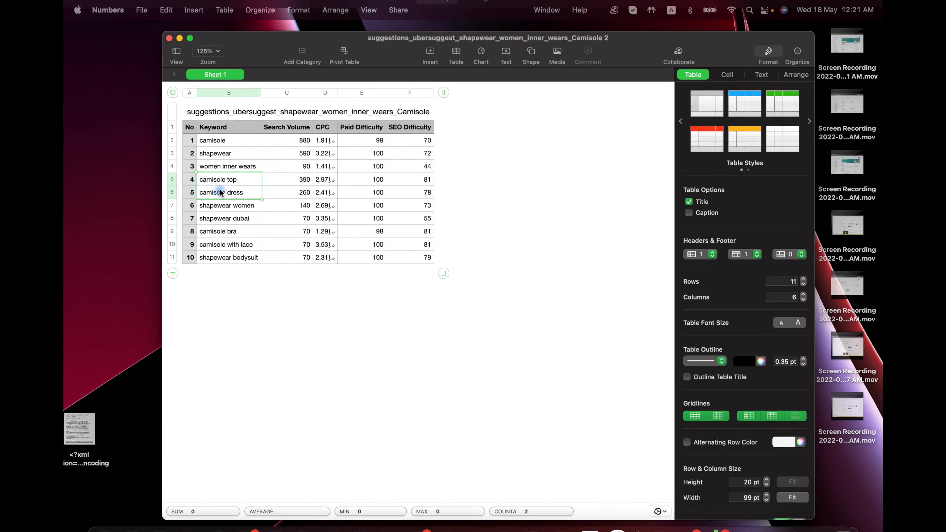
click(486, 37)
text(Buy camisole top, camisole dress etc online at best price in UAE.)
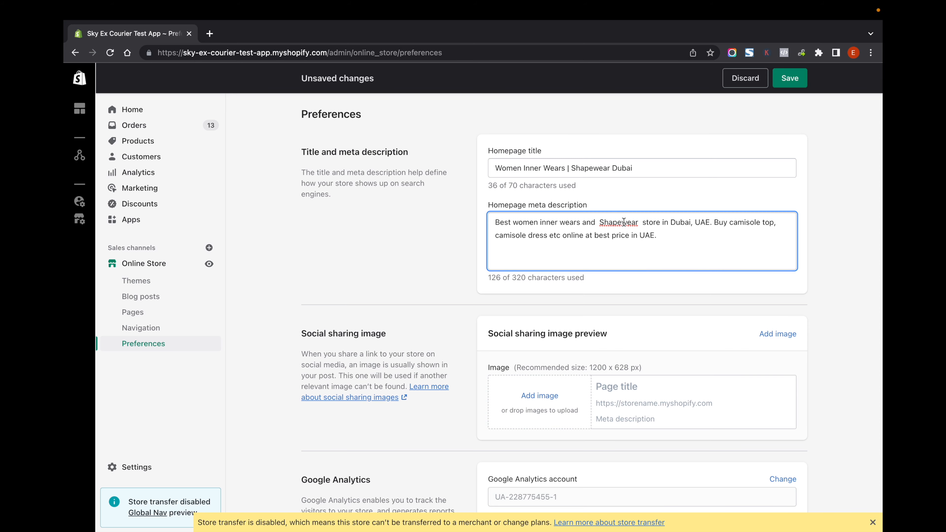
Step: Recheck the keyword list in Numbers, return to the store preferences in Chrome and save them
key(ctrl+Up)
click(422, 253)
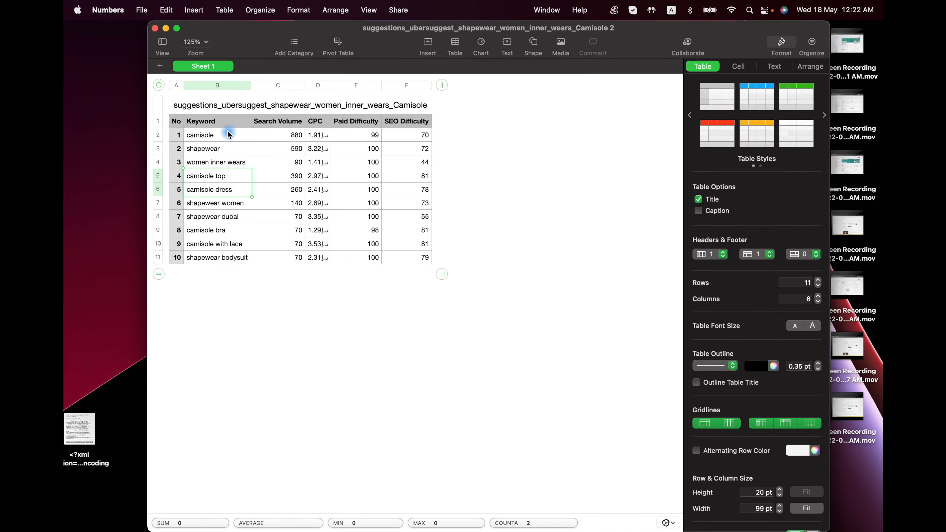
key(ctrl+Up)
click(498, 53)
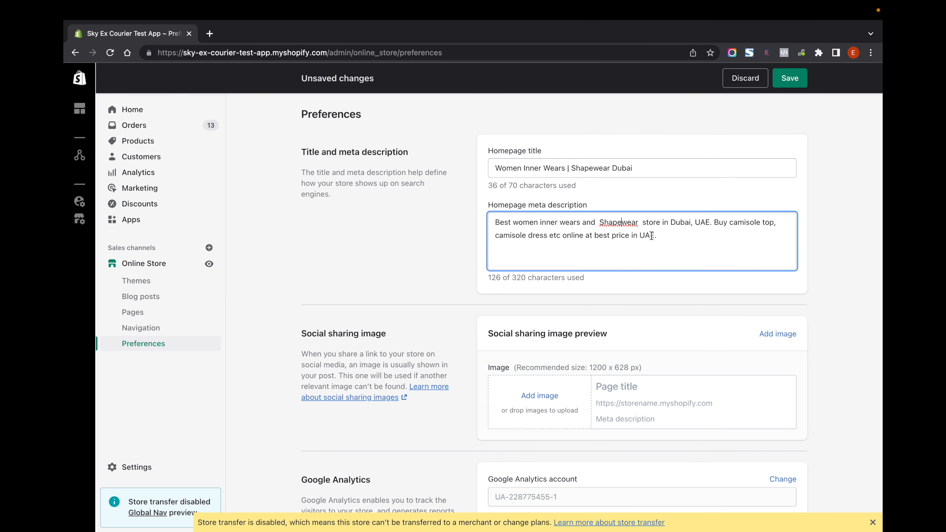
scroll(653, 308, down, 5)
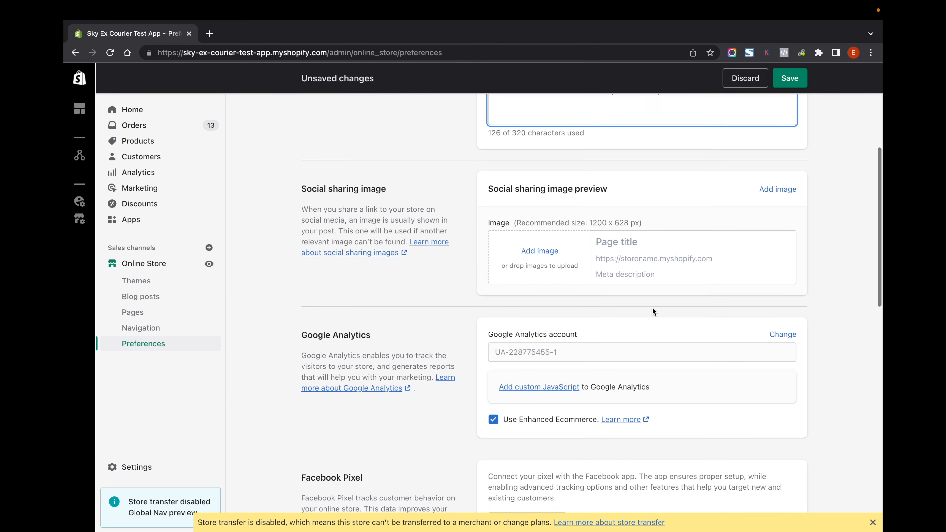
scroll(718, 271, down, 5)
scroll(718, 274, down, 1)
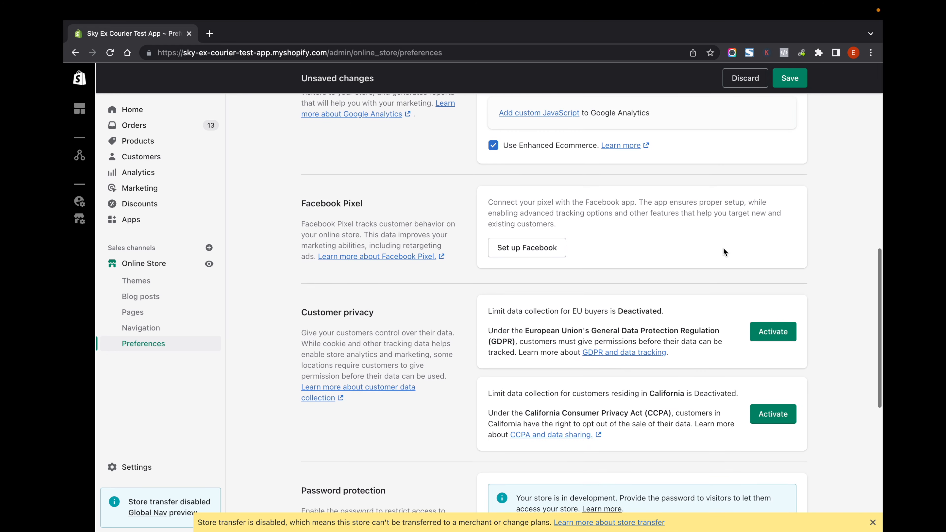
click(790, 77)
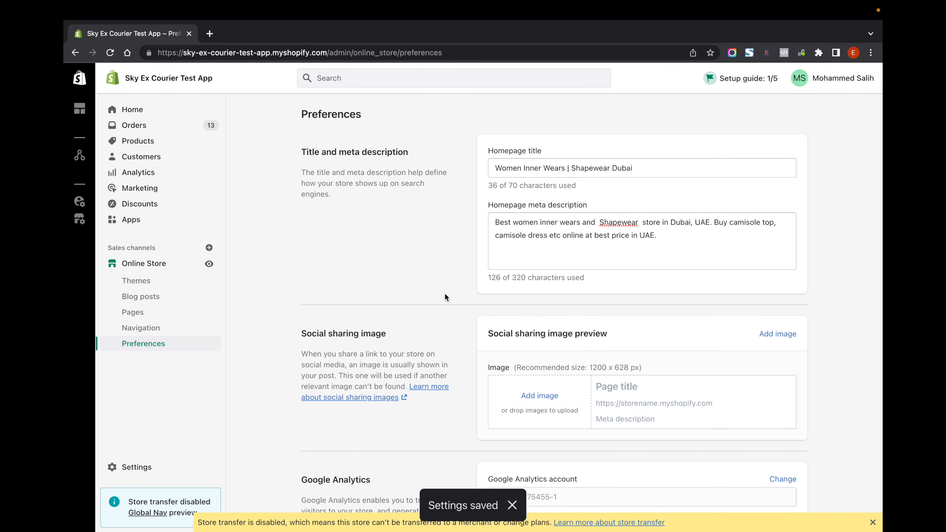
Step: Open the Ladies collection and start editing its website SEO fields
click(143, 141)
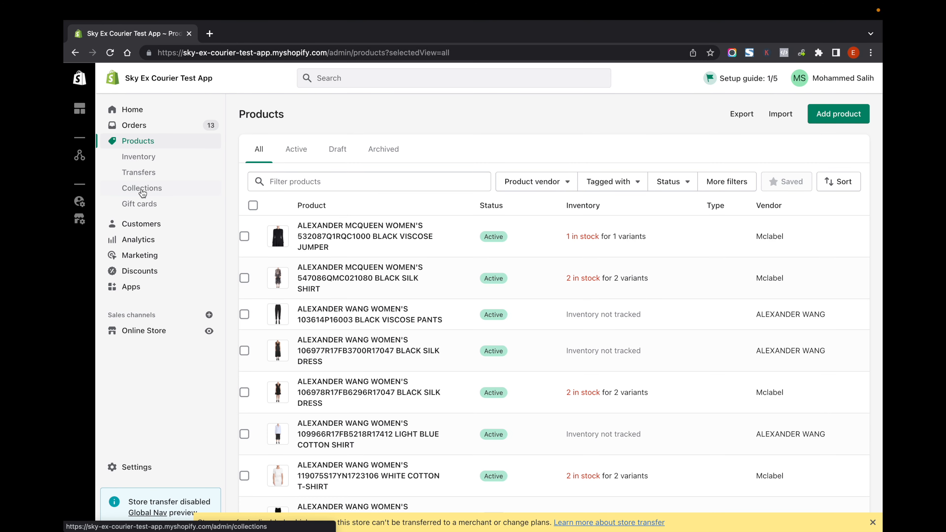
click(155, 190)
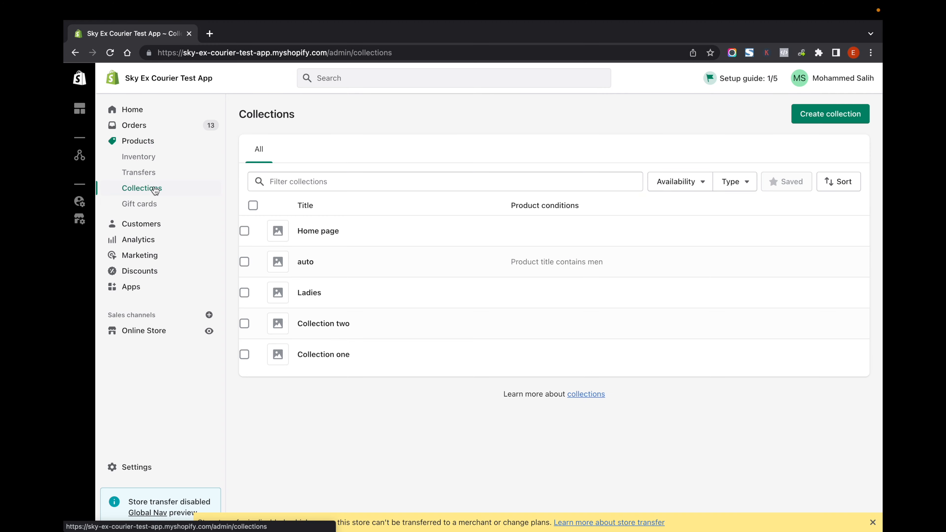
click(312, 294)
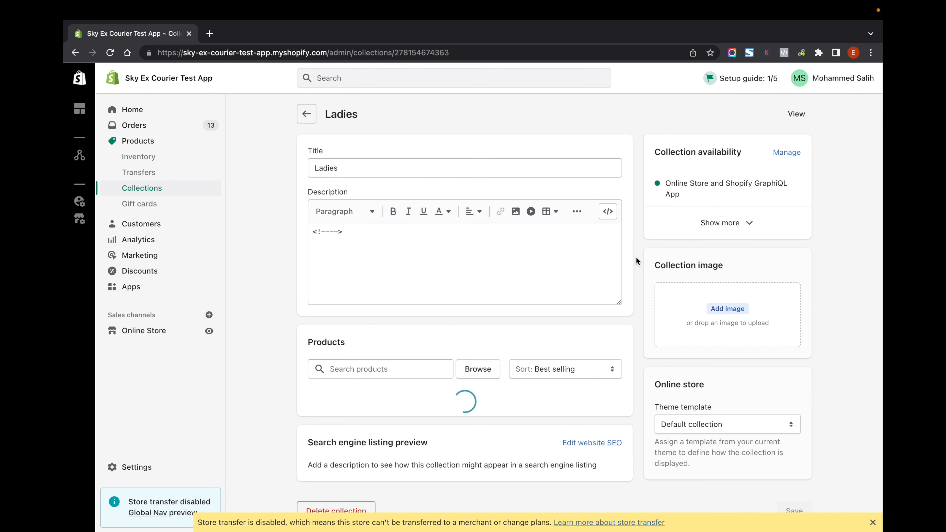
scroll(636, 261, down, 10)
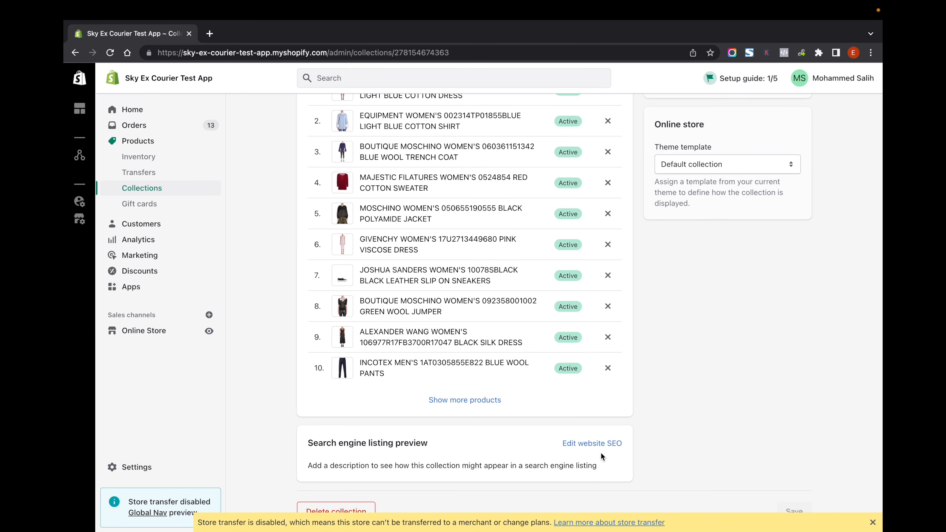
click(575, 444)
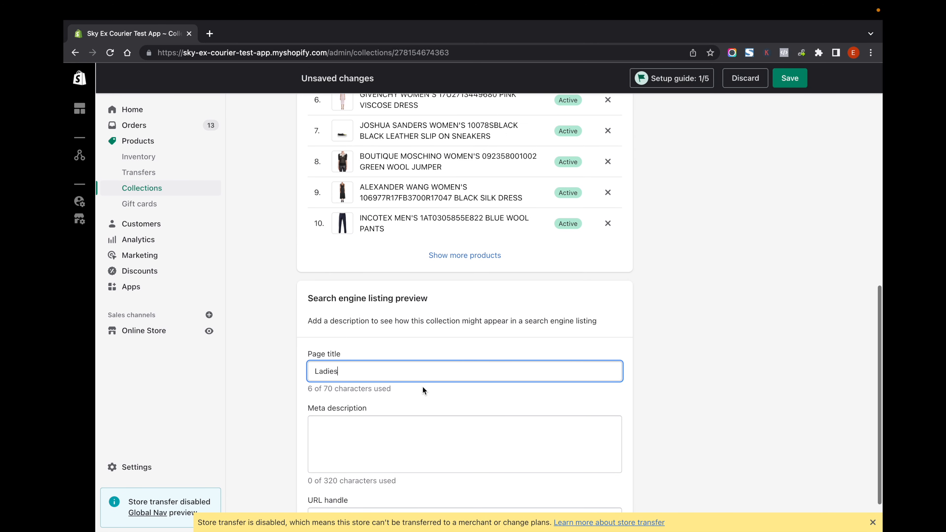
Step: Take the keyword "shapewear women" from the Numbers sheet and replace the Ladies collection's page title with it in Chrome
key(super+a)
key(ctrl+Up)
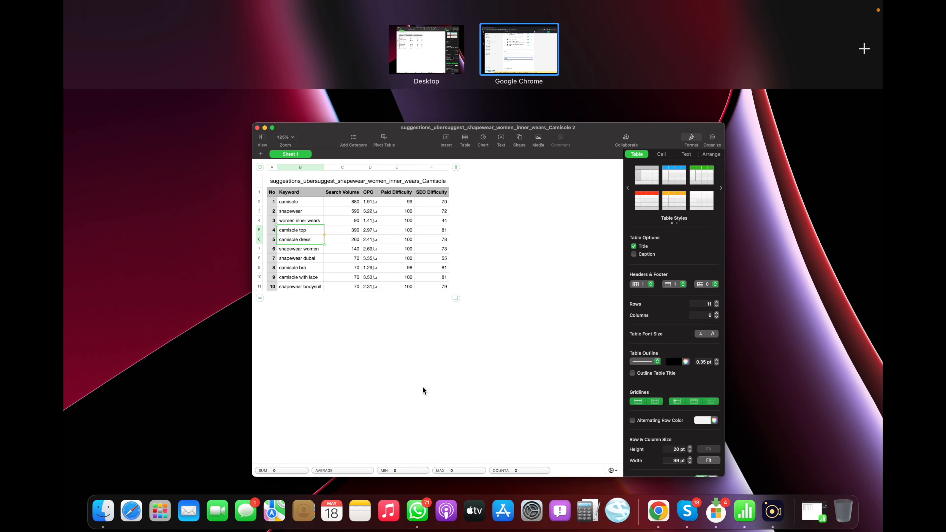
click(506, 264)
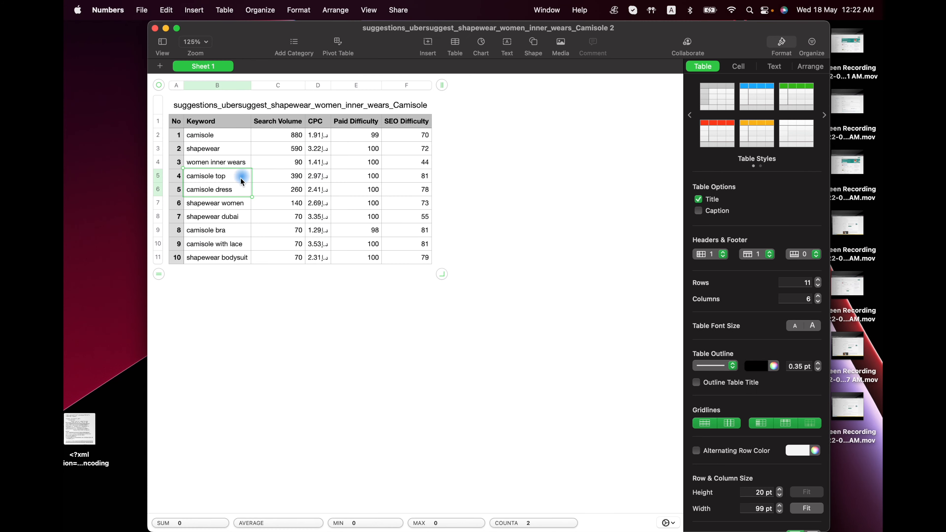
click(220, 204)
key(ctrl+Up)
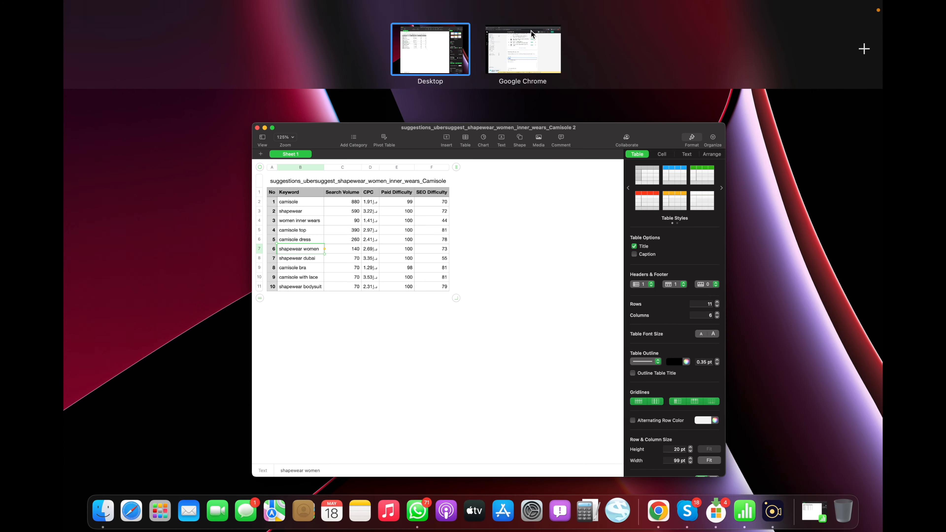
click(532, 34)
click(358, 373)
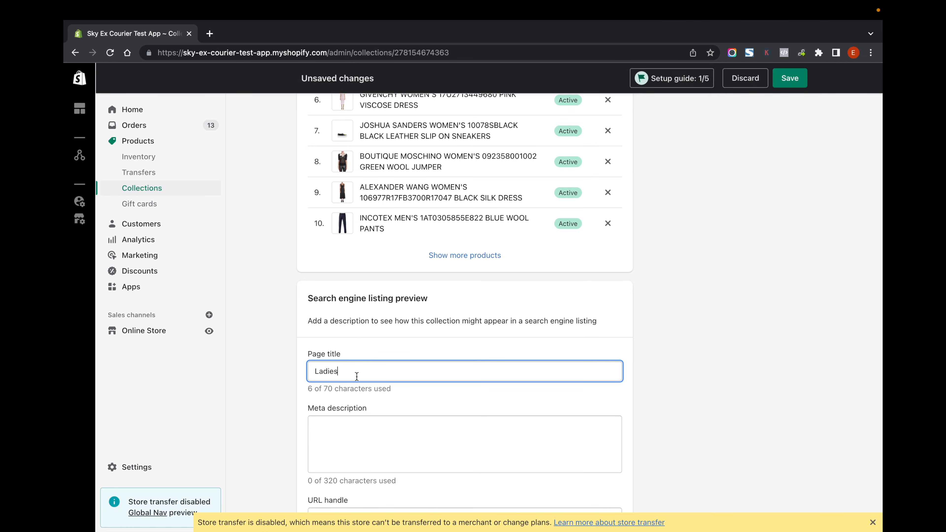
key(super+a)
text(shapewear women)
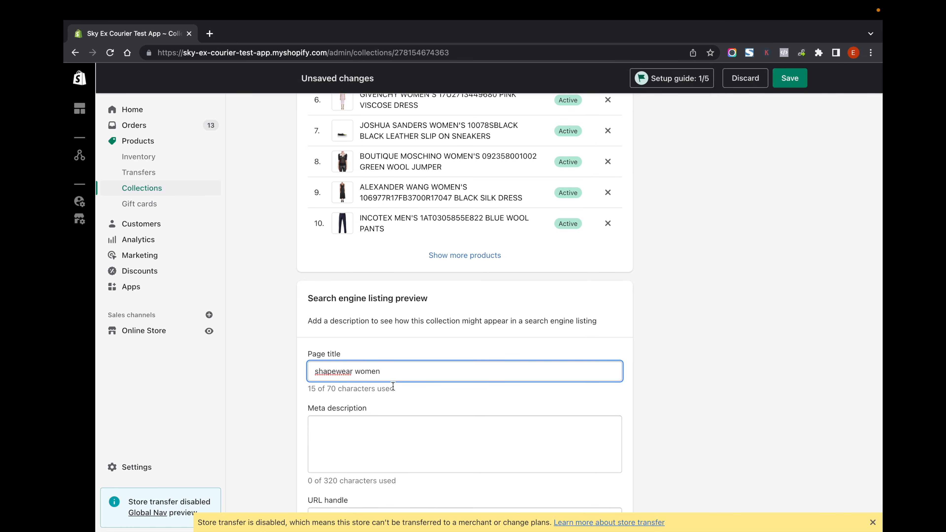
Step: Reword the collection's page title as "Shapewear for Women Dubai, UAE"
key(super+Left)
key(shift+Right)
text(S)
key(alt+Right)
key(Right)
key(shift+Right)
text(W)
key(super+Right)
text(for Women )
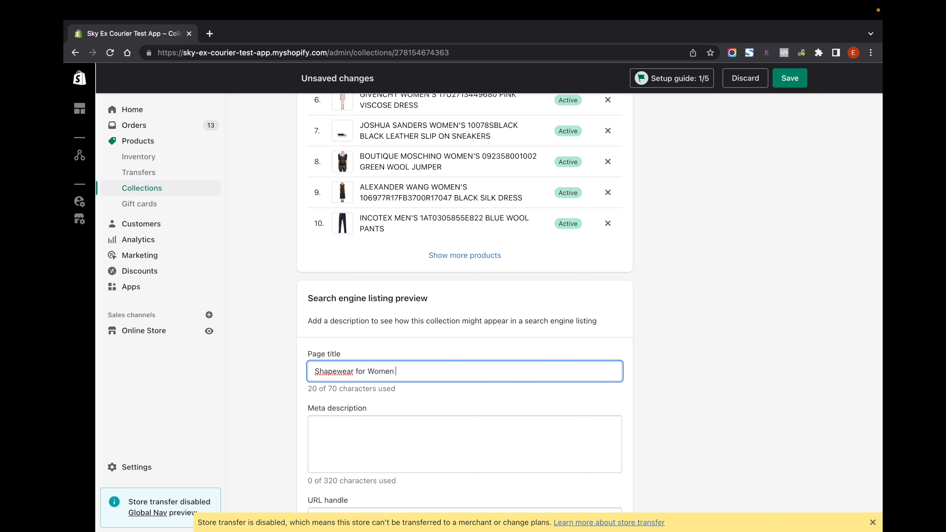
text(Dubai, UAE)
Step: Enter the collection's meta description "Find the best shapewears for women in UAE online."
key(Tab)
text(Find the best)
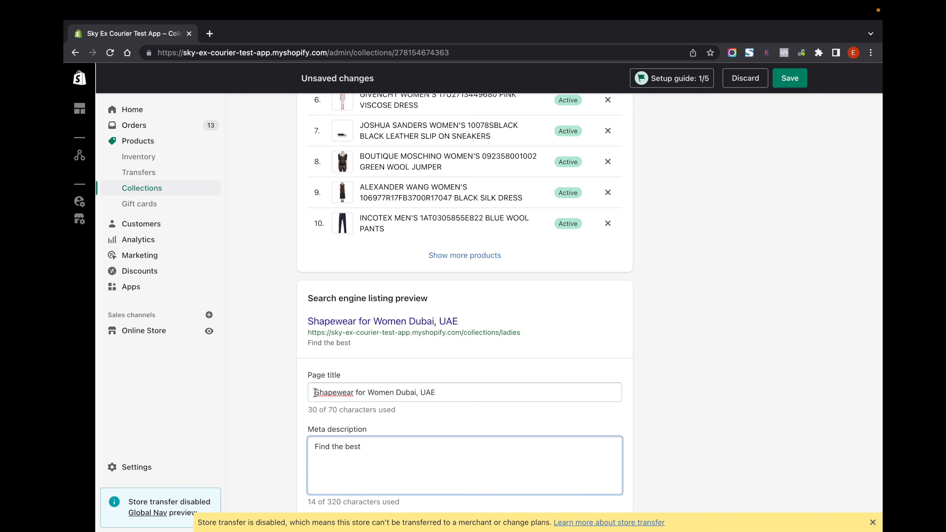
drag(315, 392, 475, 386)
click(400, 448)
text(shapewear women)
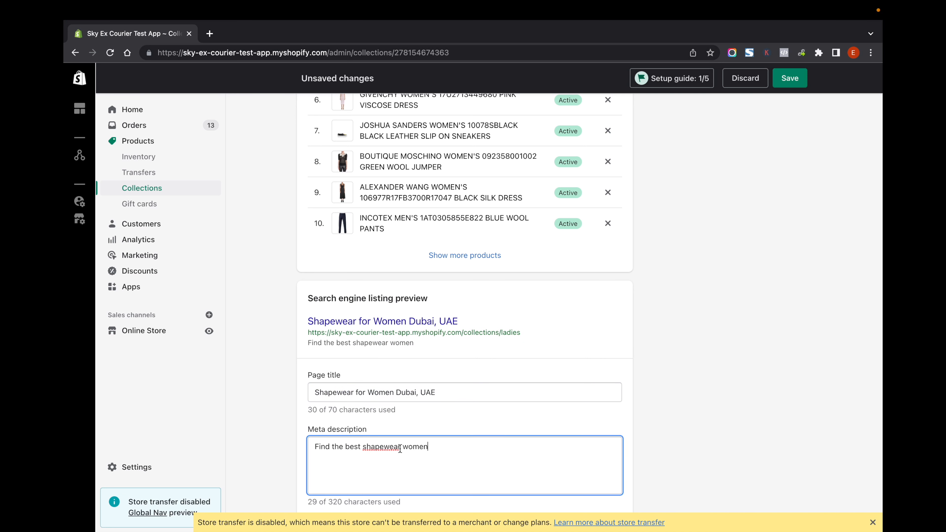
text(s for)
click(444, 447)
text(in UAE online.)
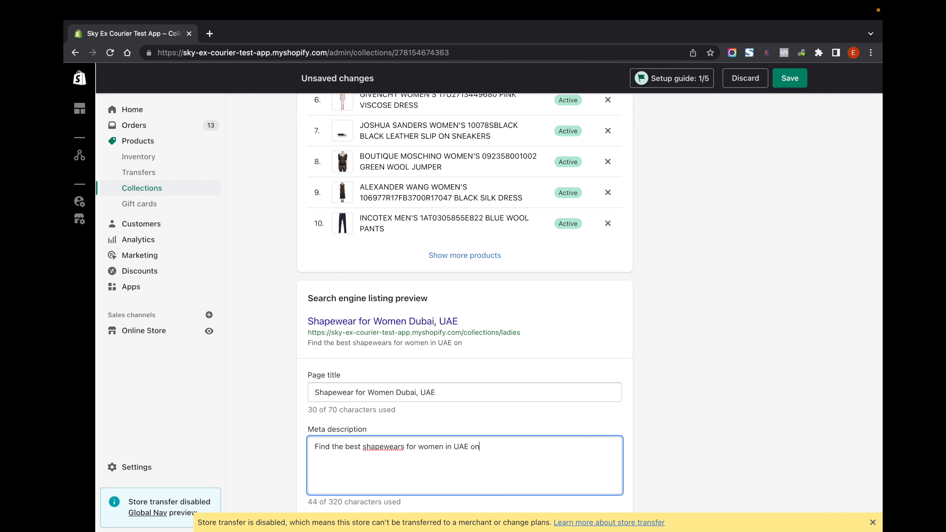
Step: Change the collection's URL handle to Shapewear-Dubai, keeping the URL redirect from ladies, and save the collection
scroll(478, 429, down, 2)
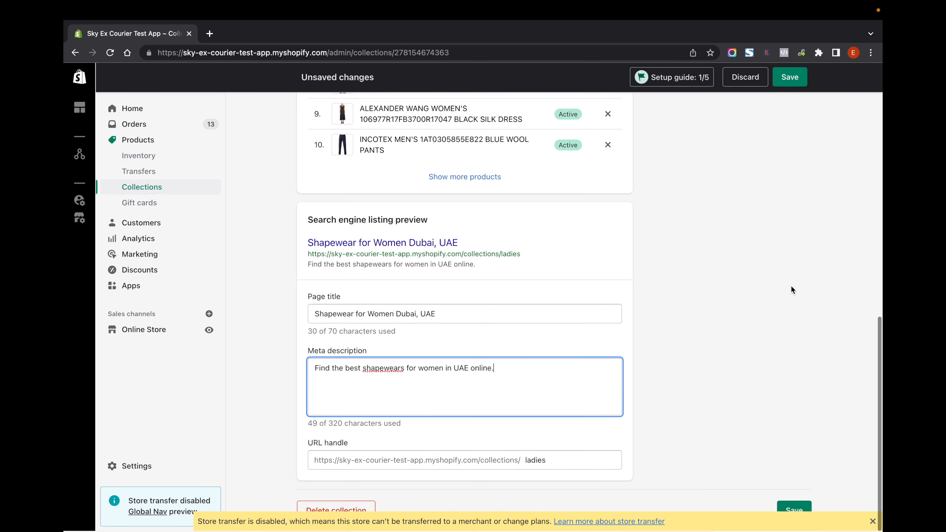
click(596, 461)
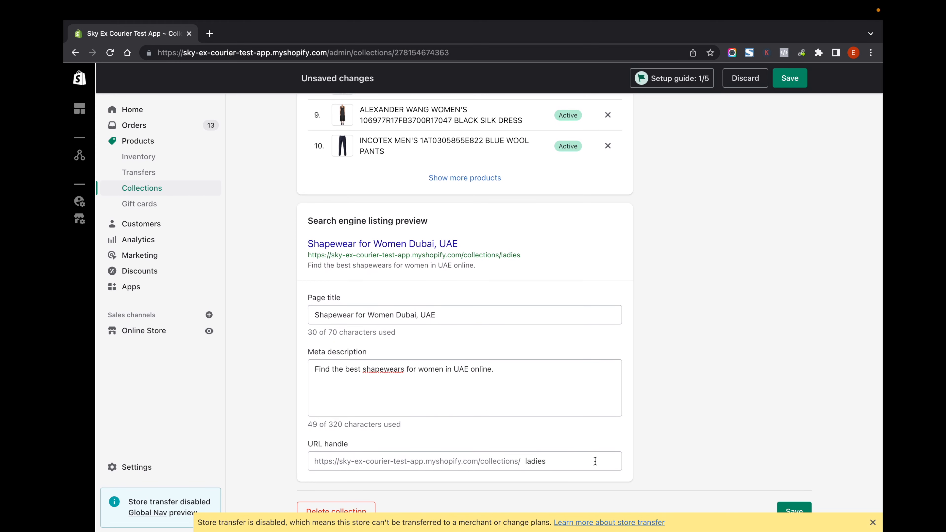
drag(562, 465, 485, 466)
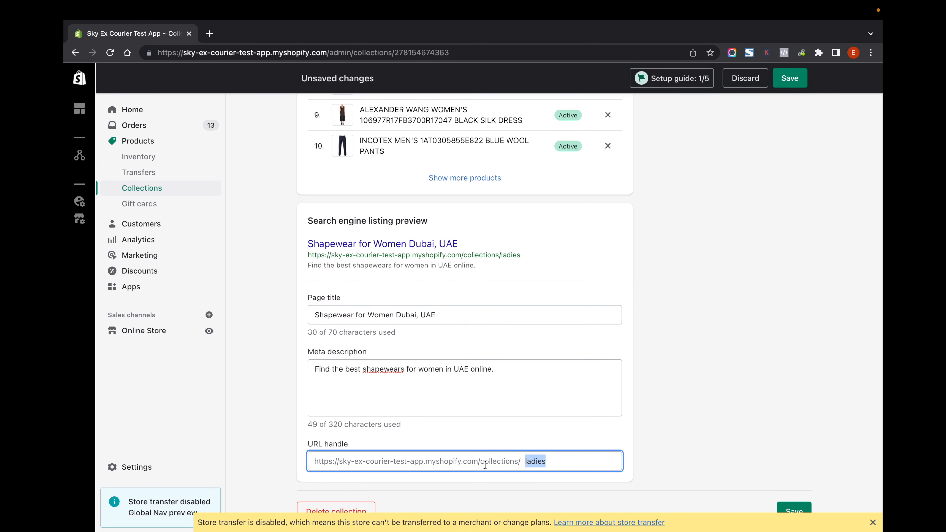
drag(354, 315, 260, 319)
key(ctrl+c)
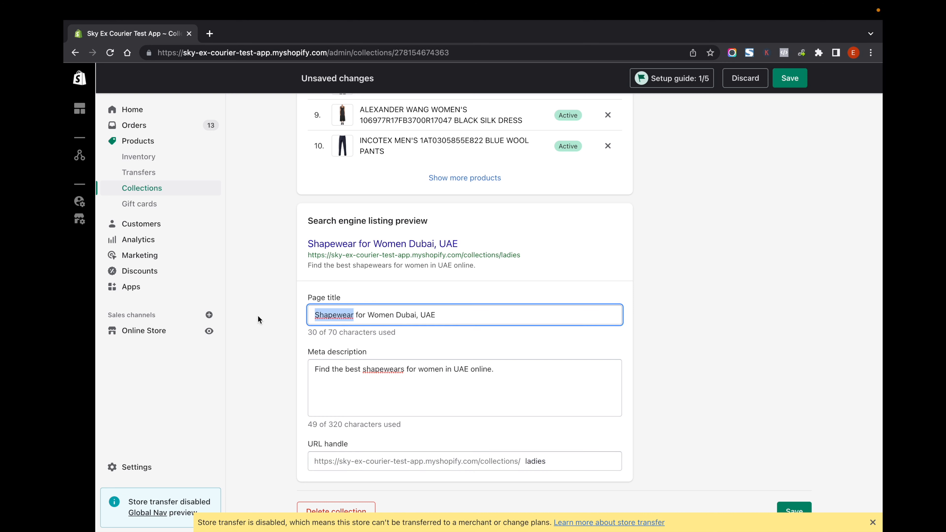
click(571, 466)
drag(570, 466, 458, 455)
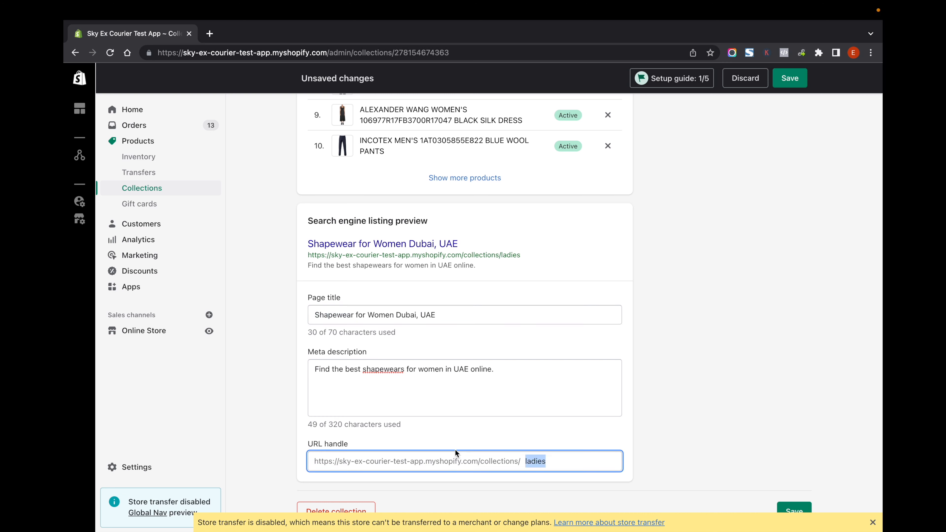
key(ctrl+v)
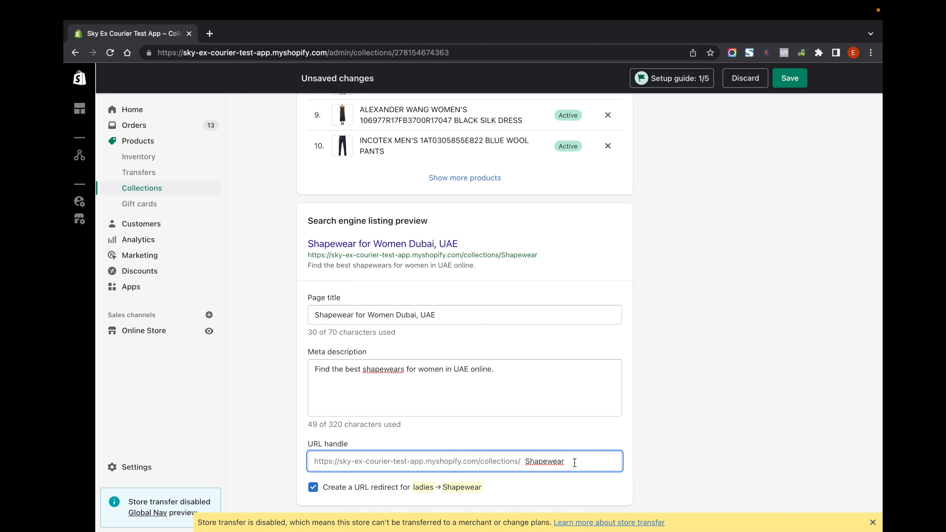
text(Dubai)
click(856, 326)
scroll(855, 327, down, 1)
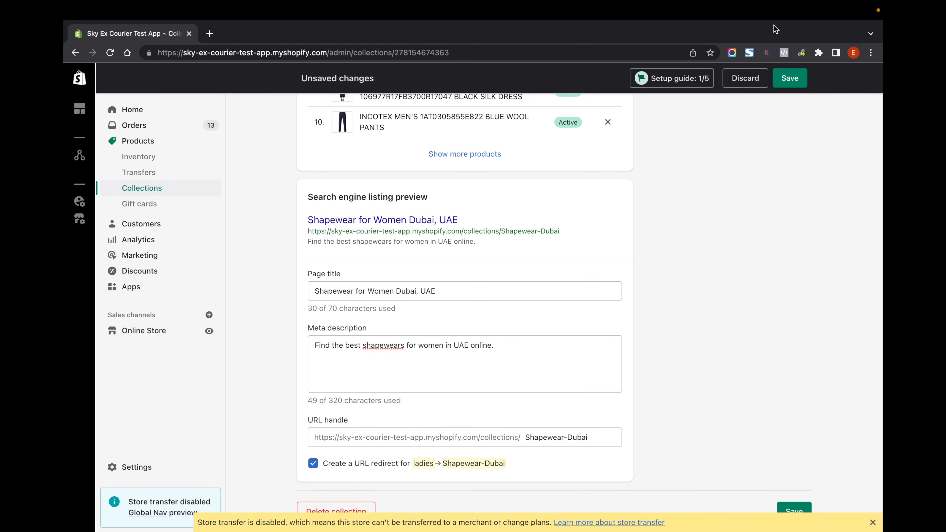
click(790, 77)
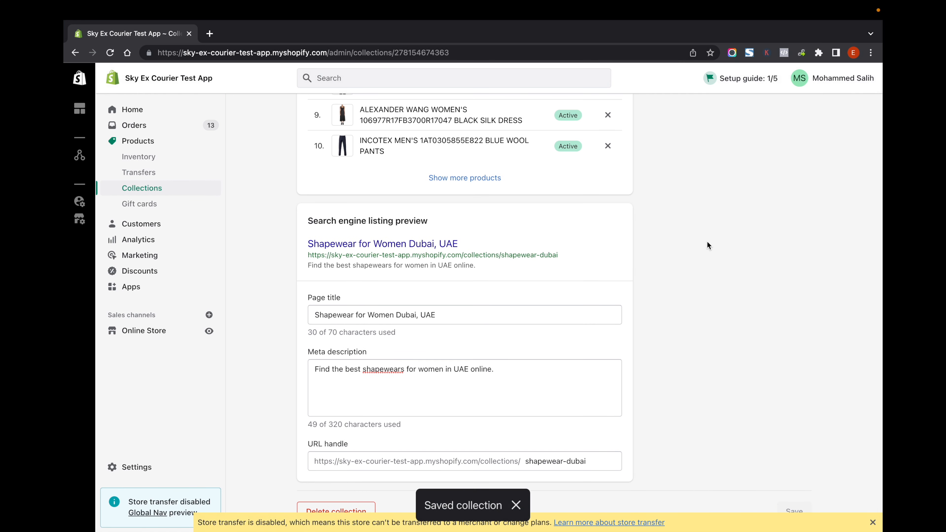
Step: Reopen the Ladies collection from the collections list to review its title, description and image fields
click(160, 189)
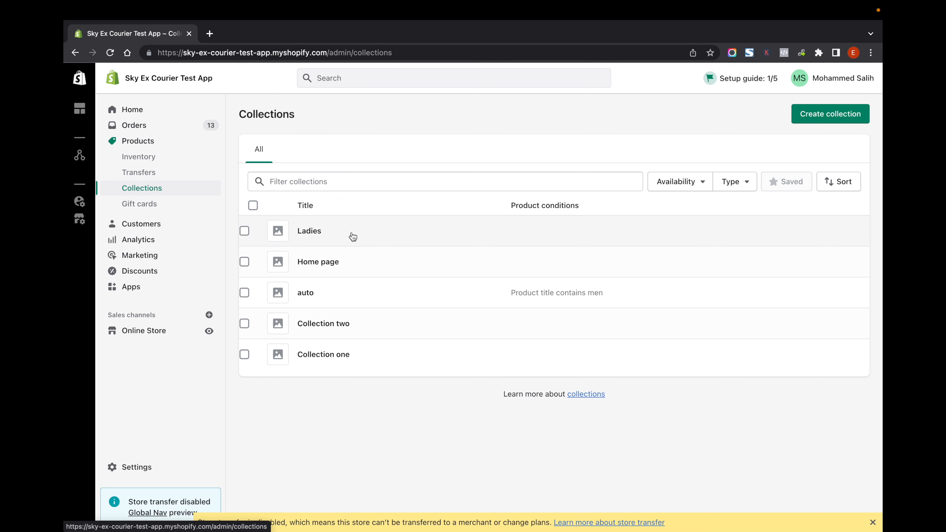
click(309, 231)
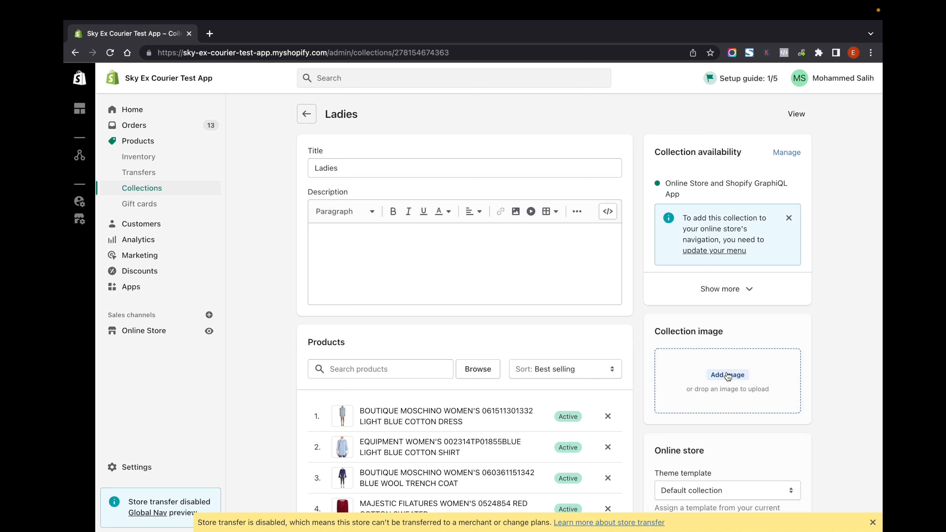
Step: Open the product ALEXANDER MCQUEEN WOMEN'S 532087Q1RQC1000 BLACK VISCOSE JUMPER from the product list
click(142, 188)
click(138, 141)
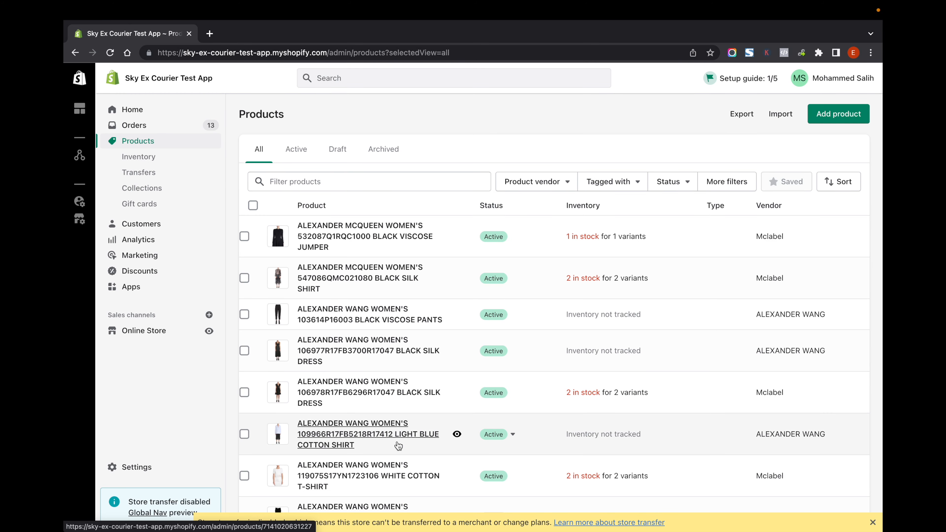
click(357, 239)
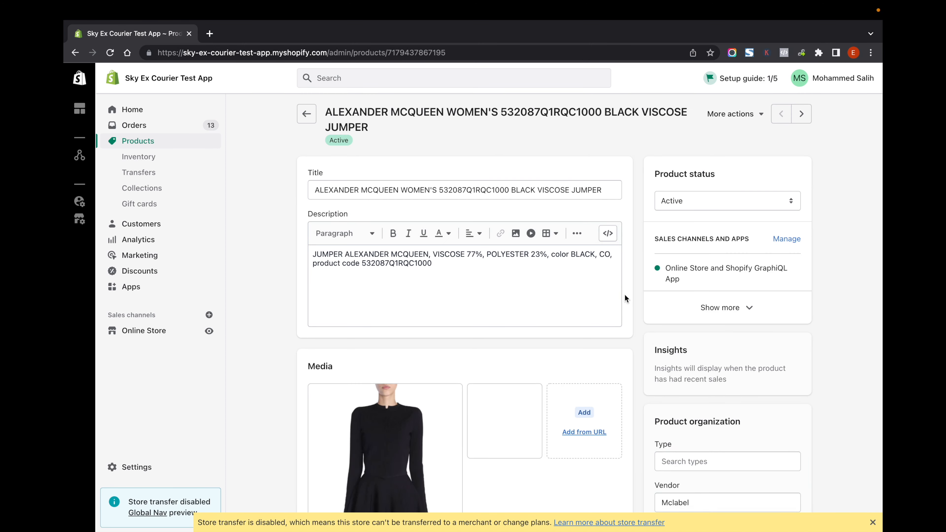
Step: Append "| Shapewear" to the product's page title in the search engine listing
scroll(625, 296, down, 10)
click(602, 267)
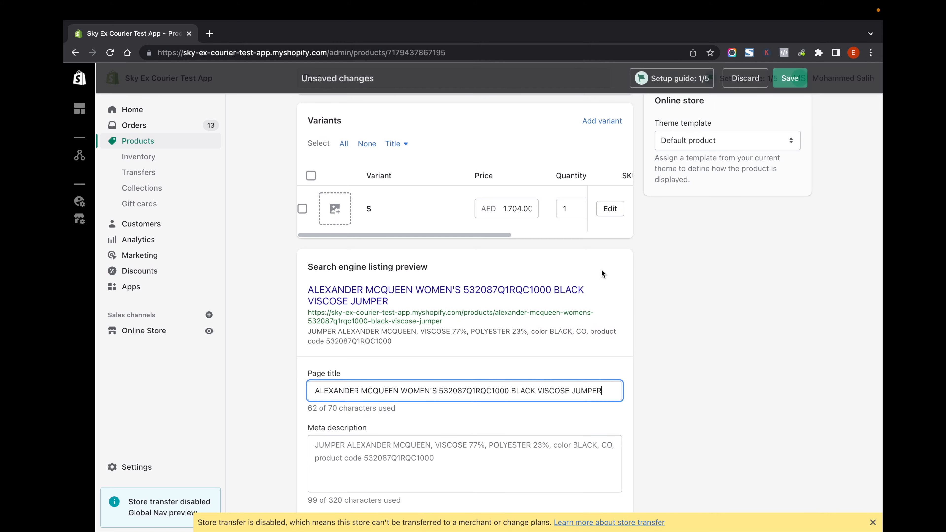
scroll(494, 320, down, 2)
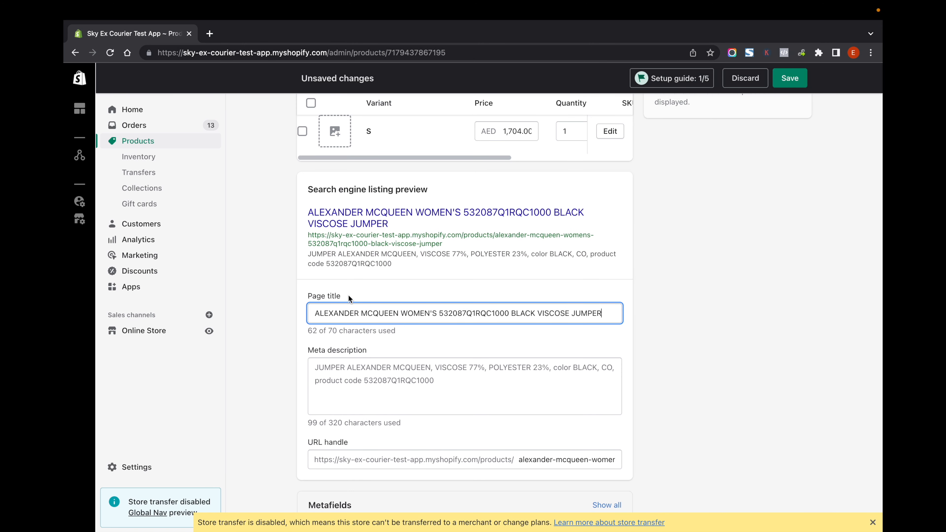
triple_click(612, 313)
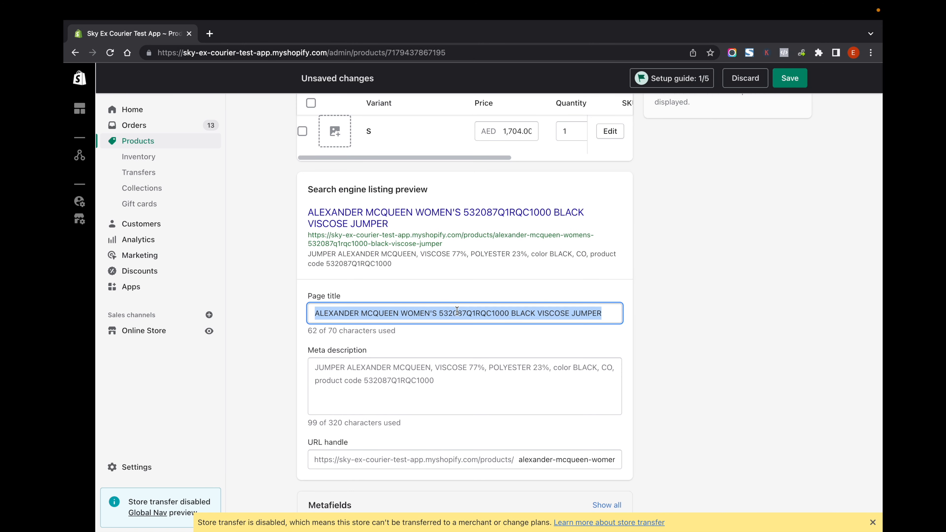
click(606, 313)
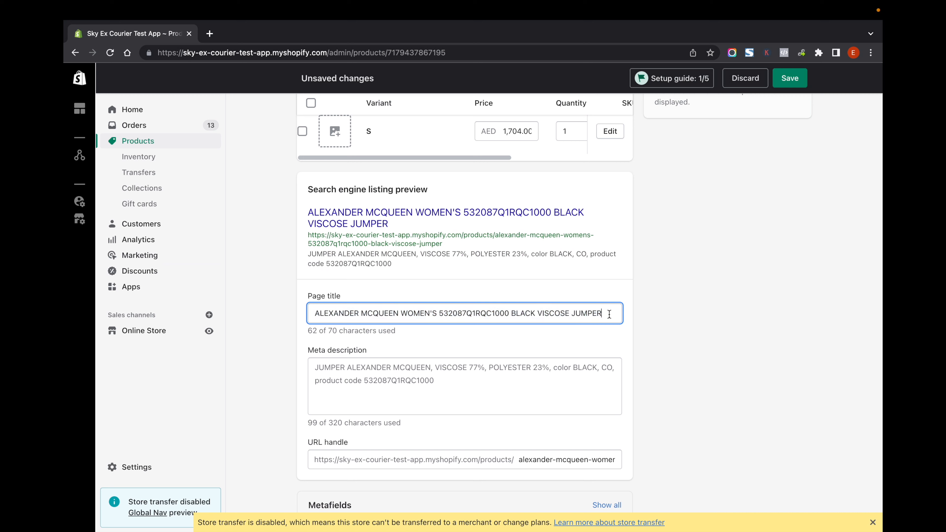
text(|)
text(Shapewear)
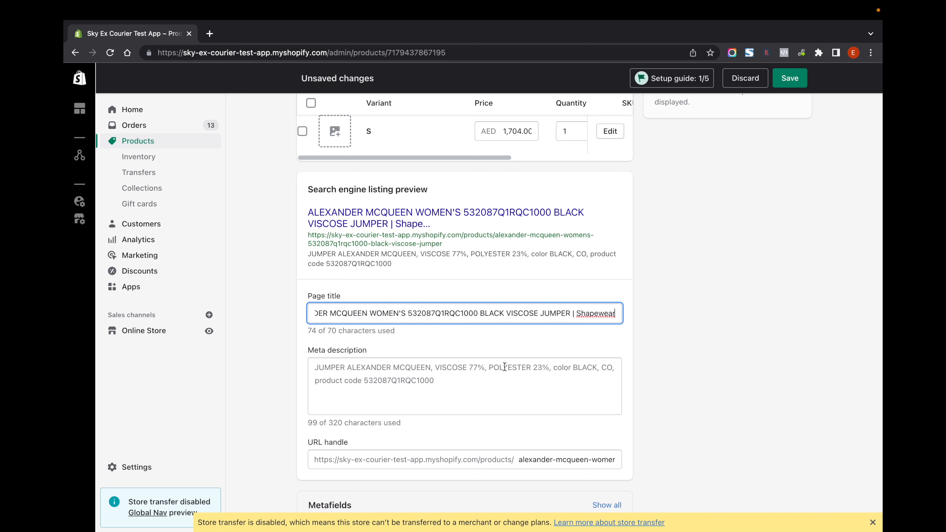
Step: Append ". Shapewear" to the end of the product's meta description
click(434, 404)
text(.)
text(Shapewear)
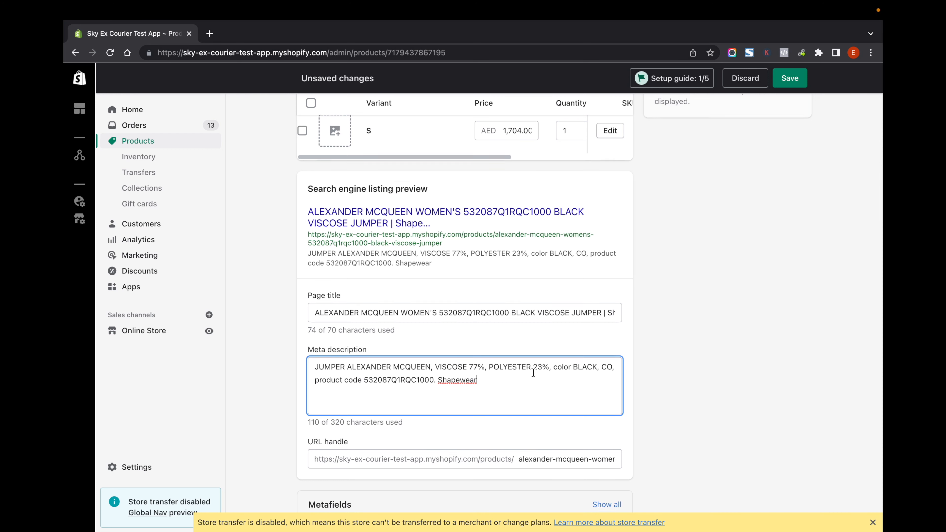
Step: Append "-Shapewear" to the end of the product's URL handle
scroll(533, 372, down, 2)
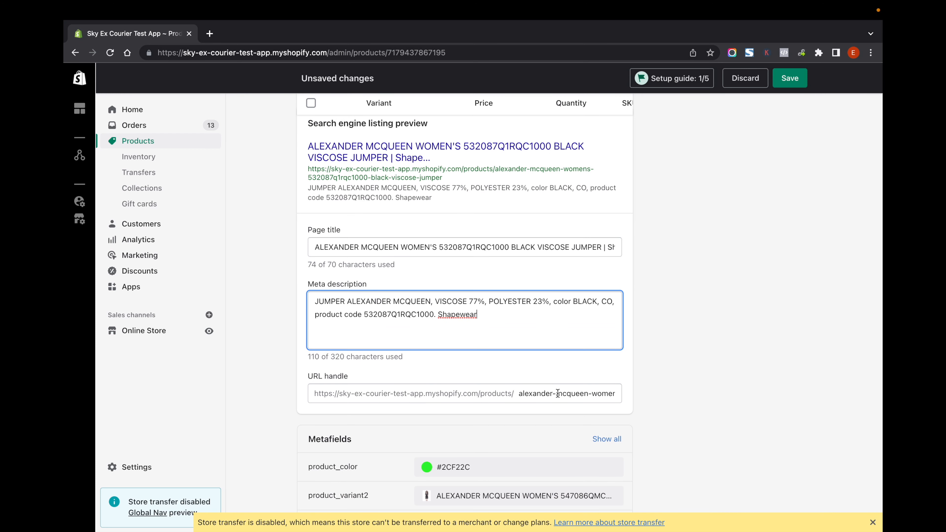
click(519, 397)
key(super+Right)
Step: Add the alt text "Shapewear" to the product's first image and save it
scroll(476, 266, up, 15)
click(476, 265)
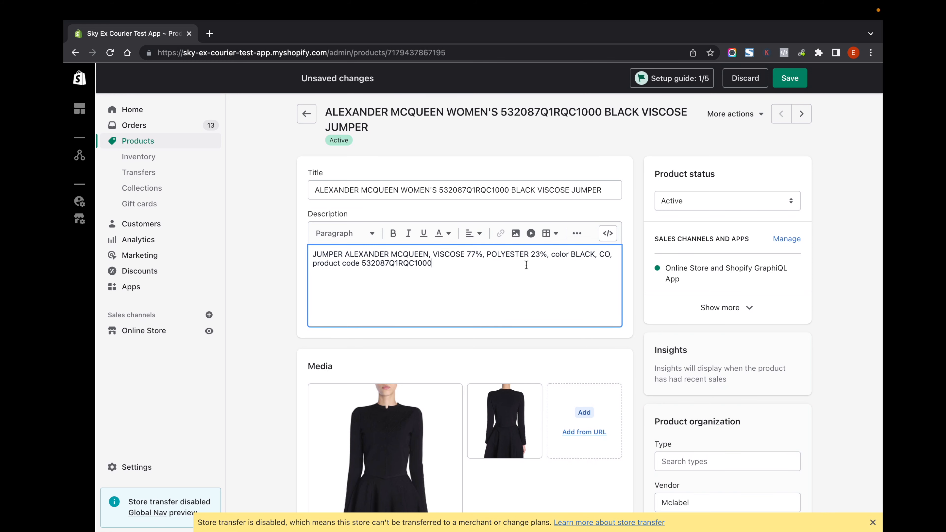
scroll(526, 265, down, 6)
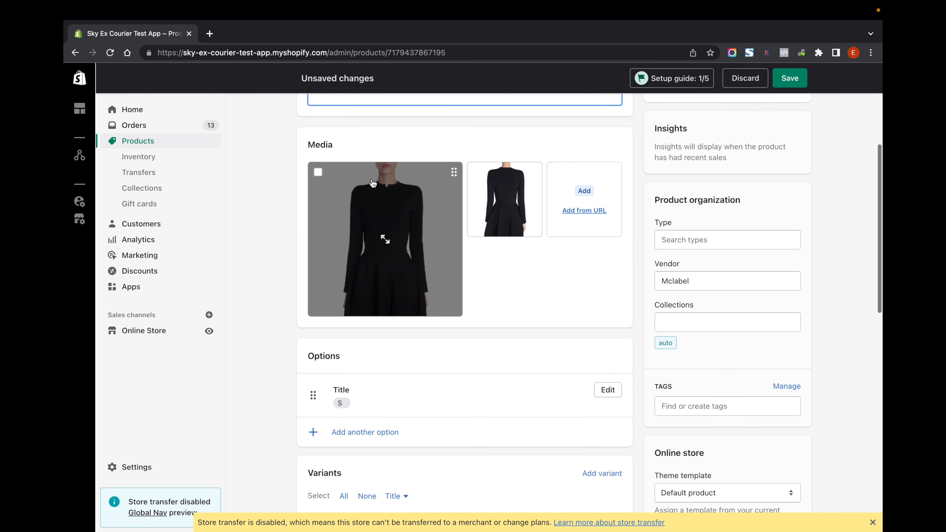
click(397, 215)
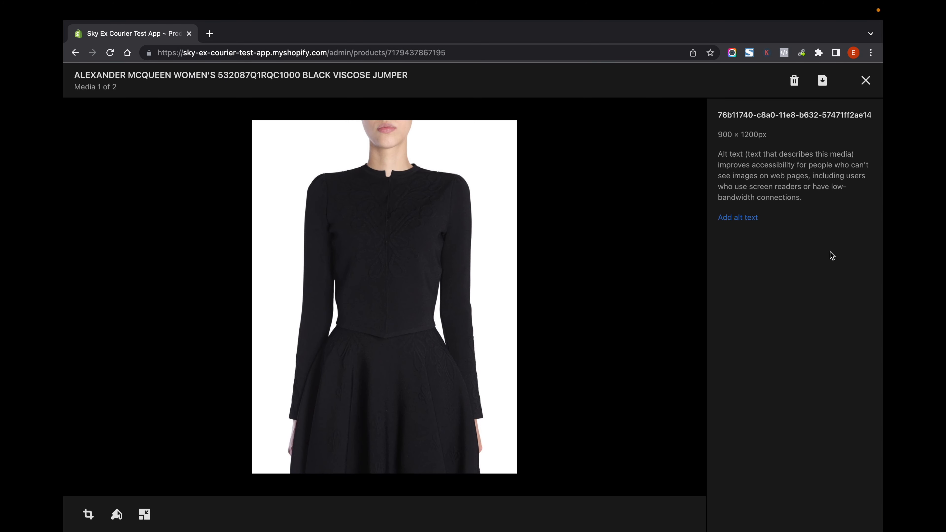
click(754, 219)
text(Shapewear)
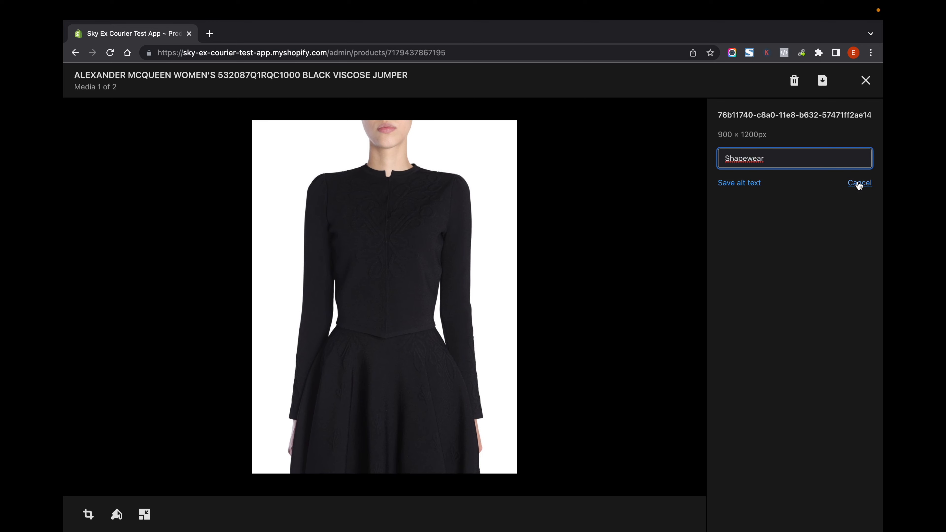
click(753, 182)
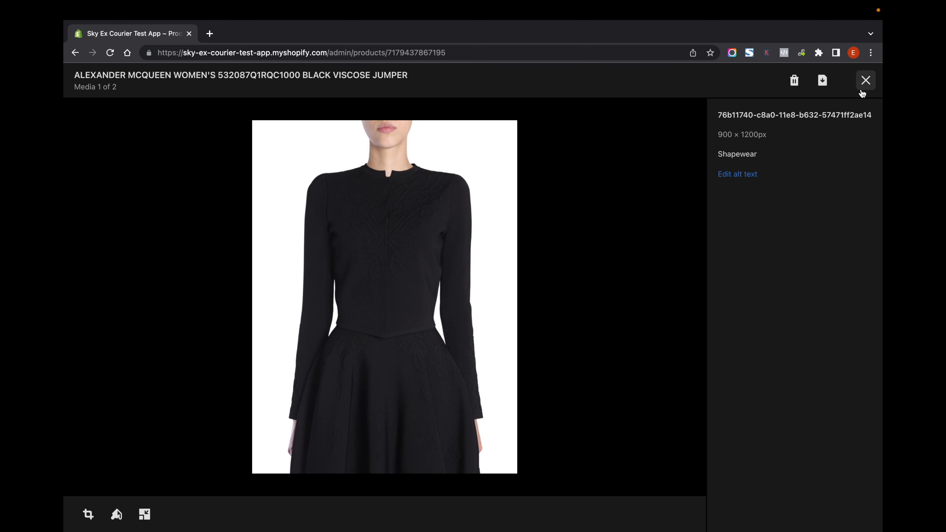
click(868, 87)
Step: Add the alt text "Shapewear" to the product's second image, the back view, and save it
click(497, 240)
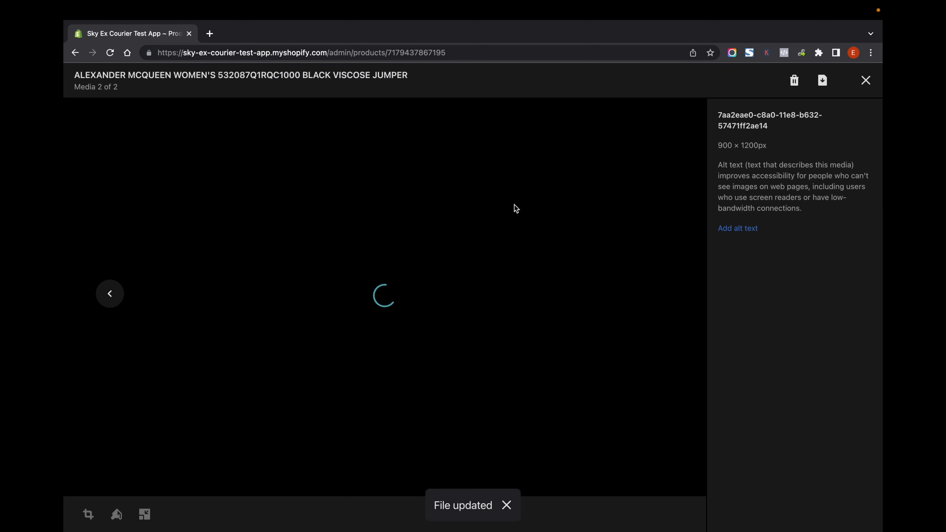
click(867, 81)
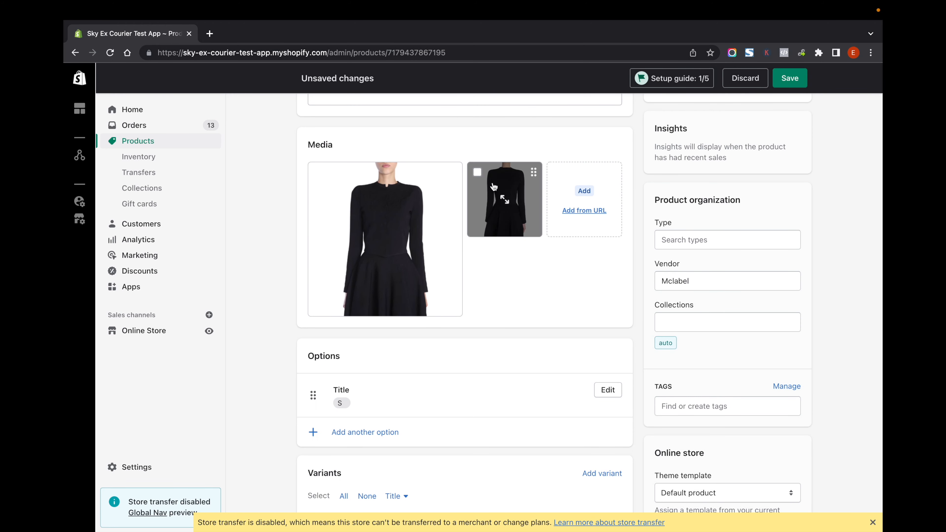
click(508, 197)
click(726, 229)
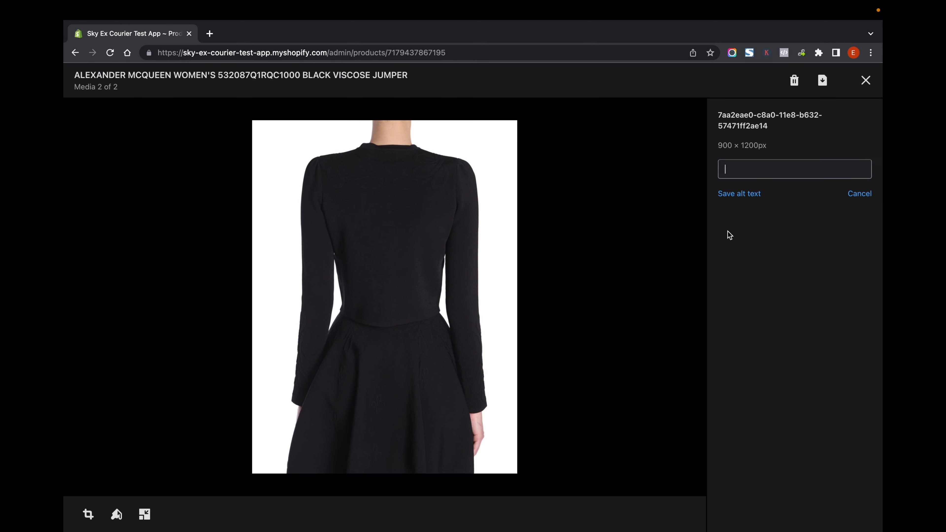
text(Shapewear)
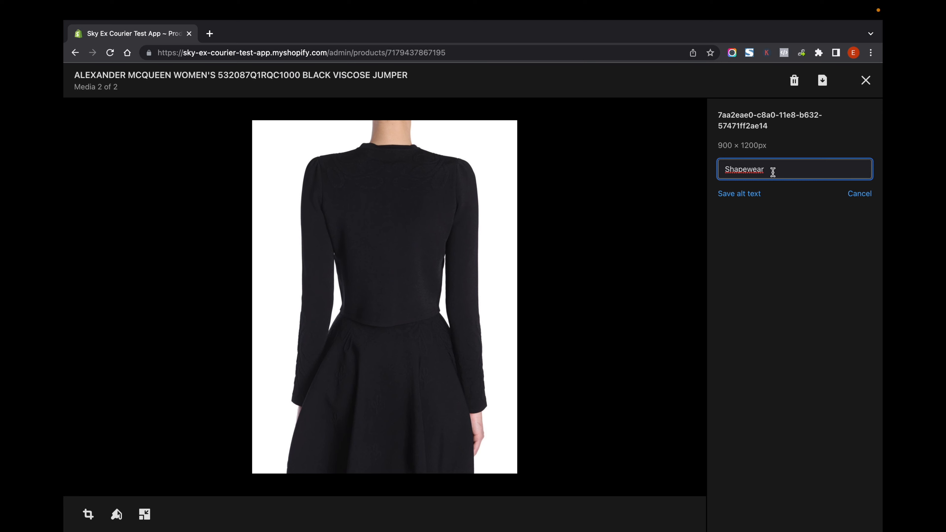
click(728, 199)
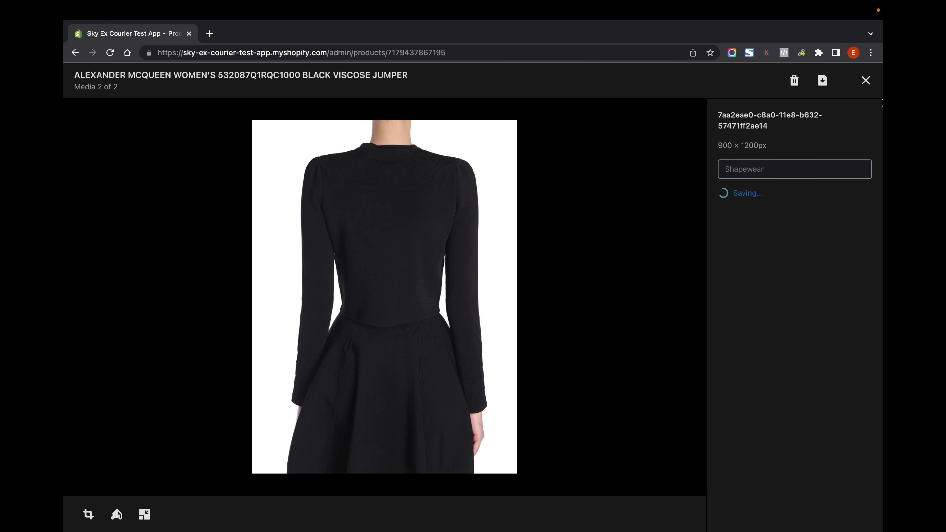
click(866, 80)
Step: Check the edited search listing, keep the URL redirect to the new handle enabled, and save the product
scroll(635, 337, down, 3)
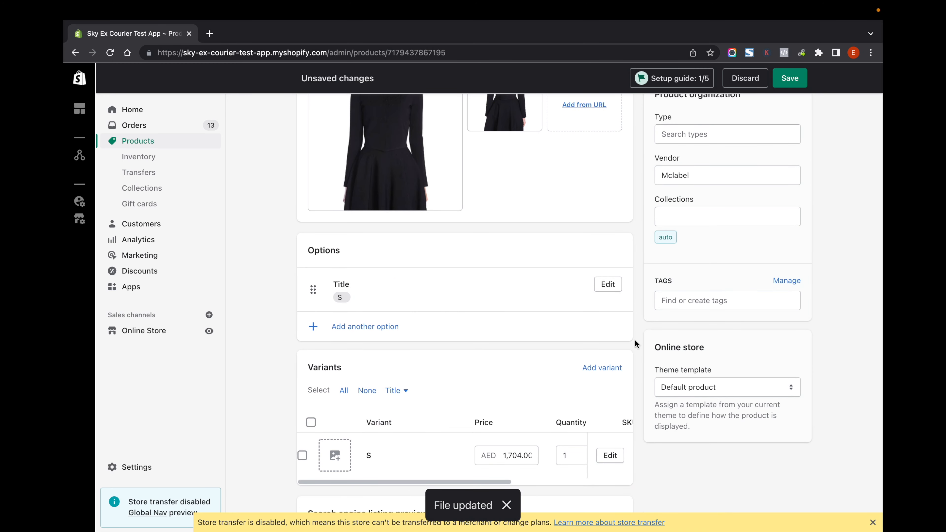
scroll(535, 293, down, 12)
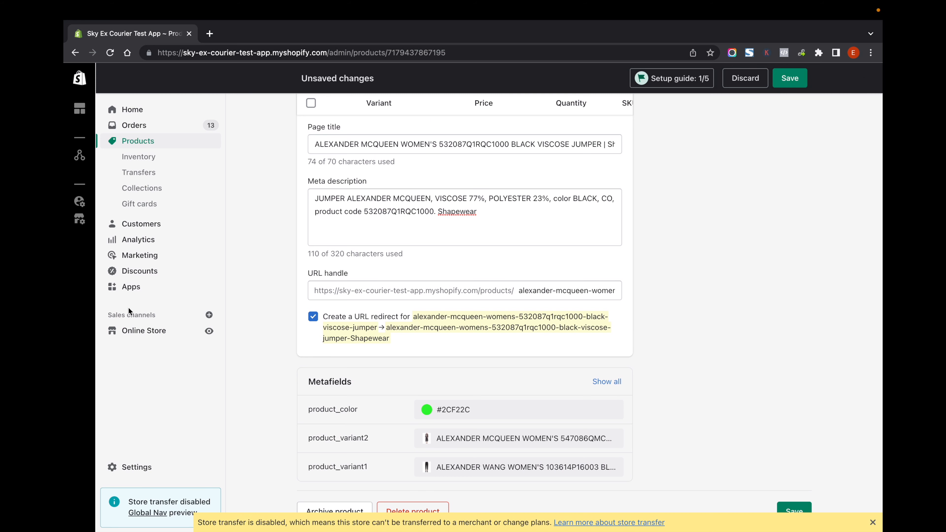
click(140, 111)
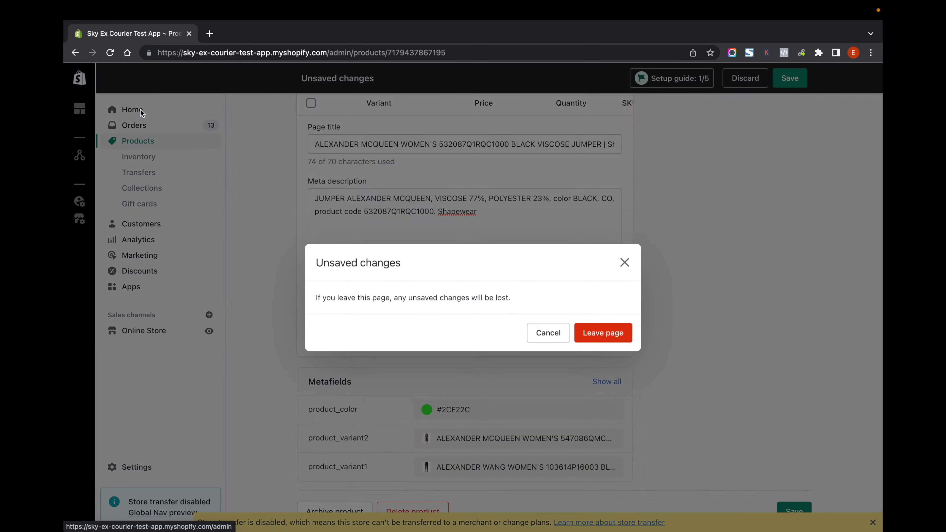
click(542, 331)
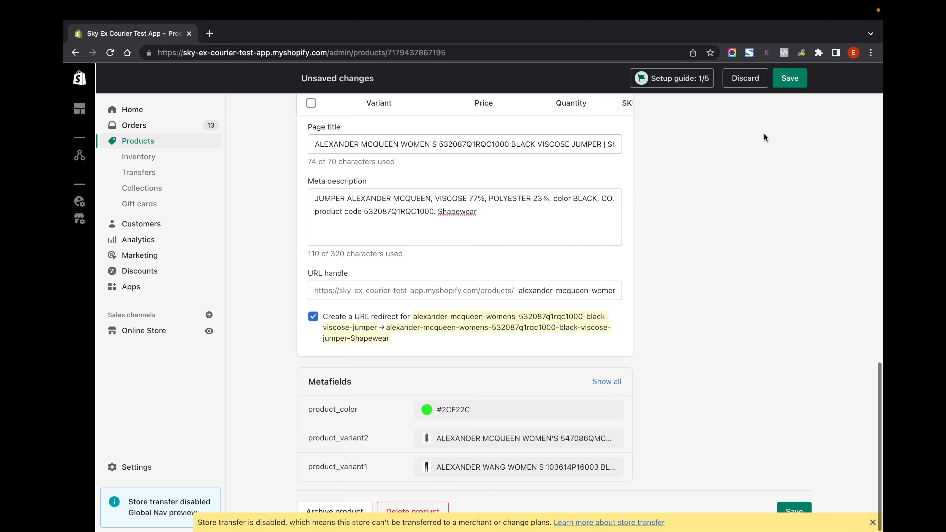
click(785, 81)
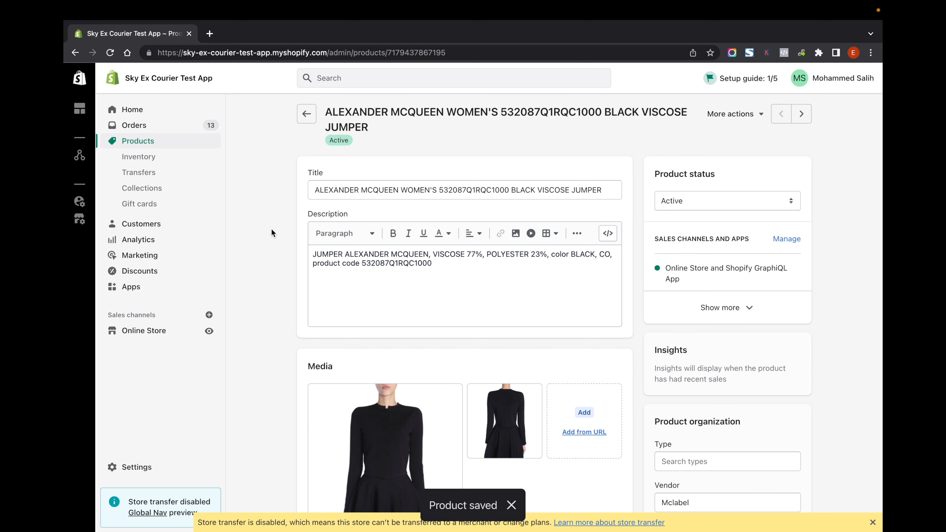
Step: Review the homepage title and meta description in the online store preferences, and the black viscose jumper's description and media
click(151, 330)
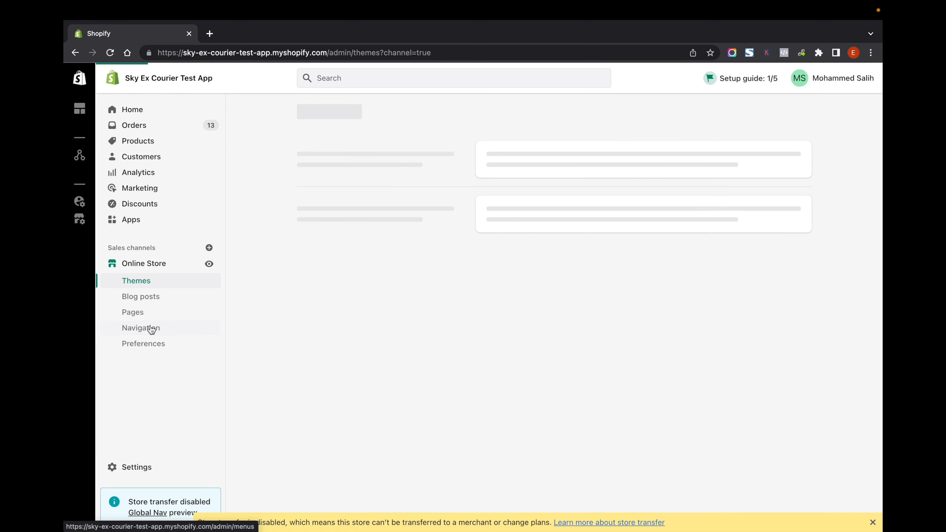
click(140, 343)
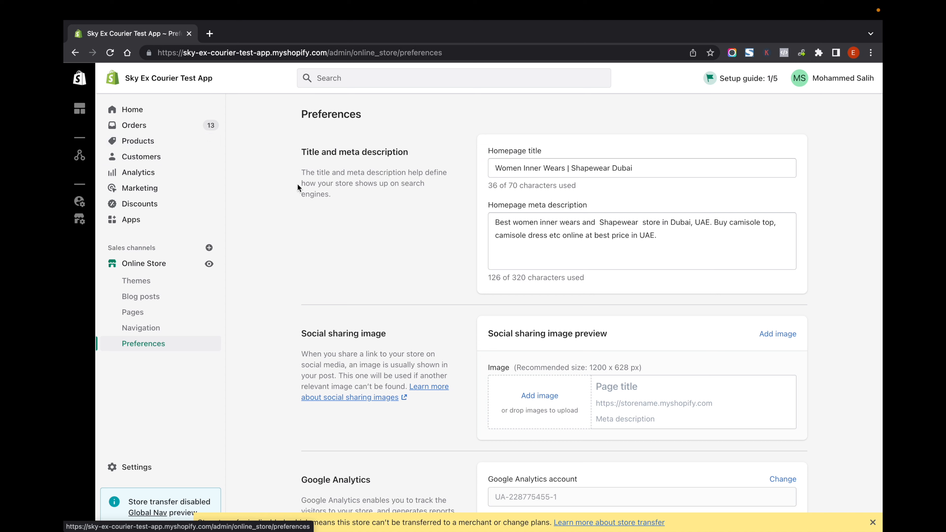
click(147, 141)
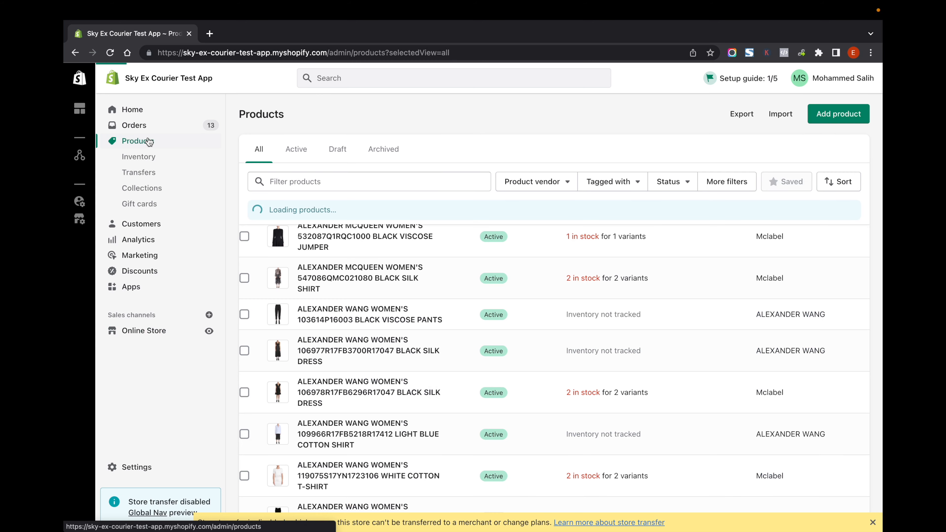
click(358, 248)
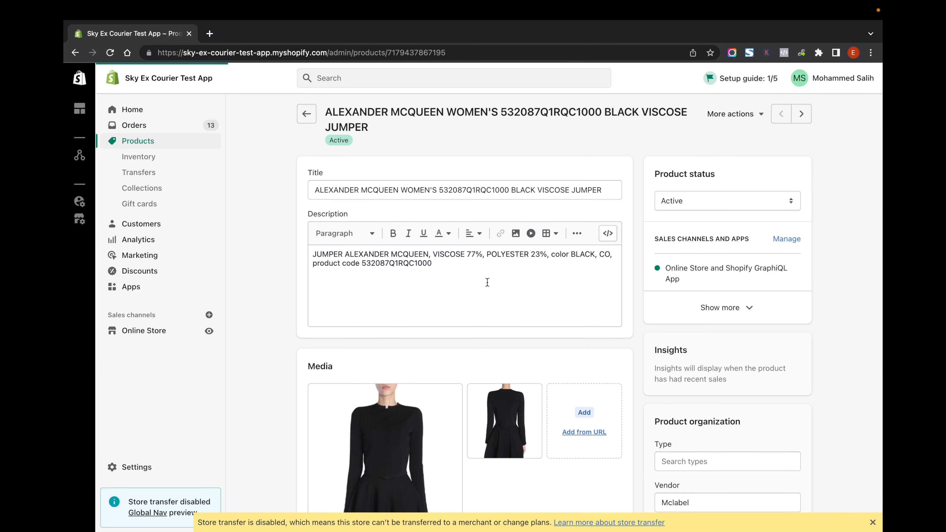
click(487, 277)
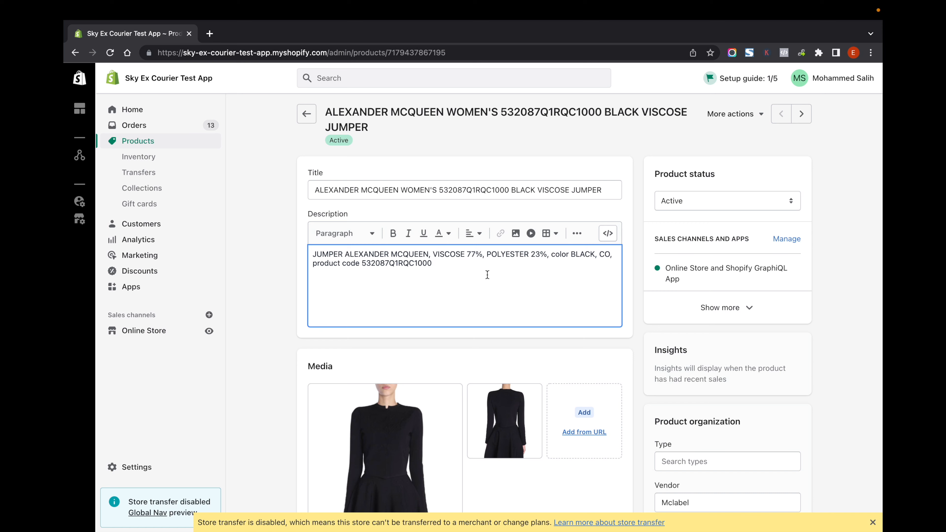
scroll(447, 298, down, 10)
scroll(415, 220, up, 6)
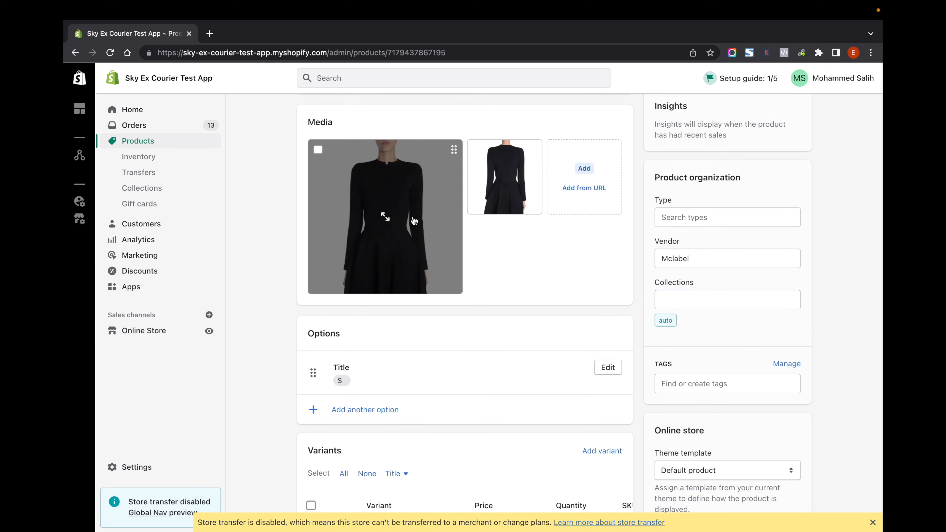
Step: Review the Saudi Arabia market's domain, subfolder and language settings, and return to the admin home page
click(142, 468)
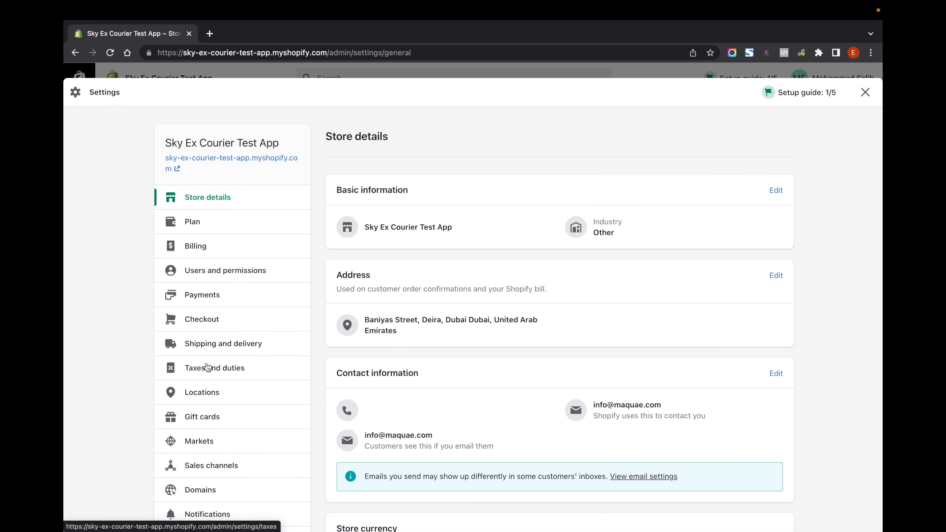
click(201, 442)
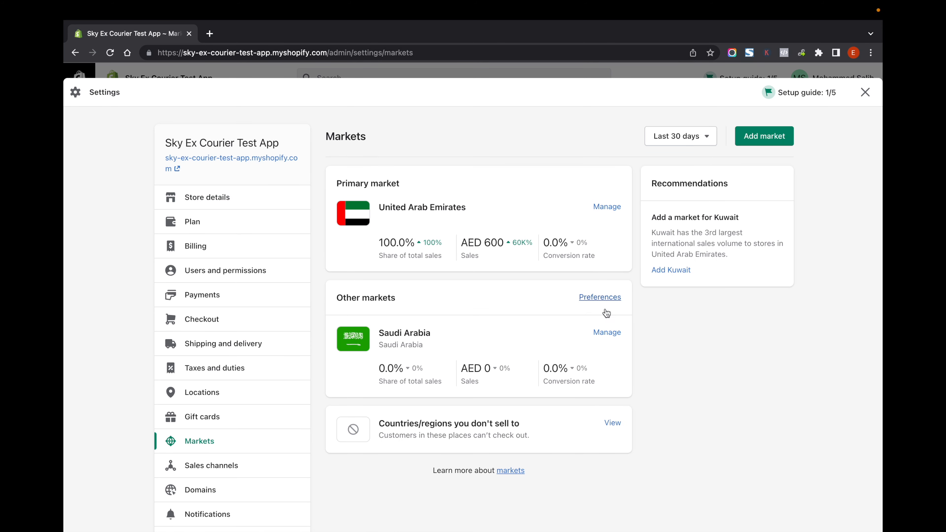
click(605, 332)
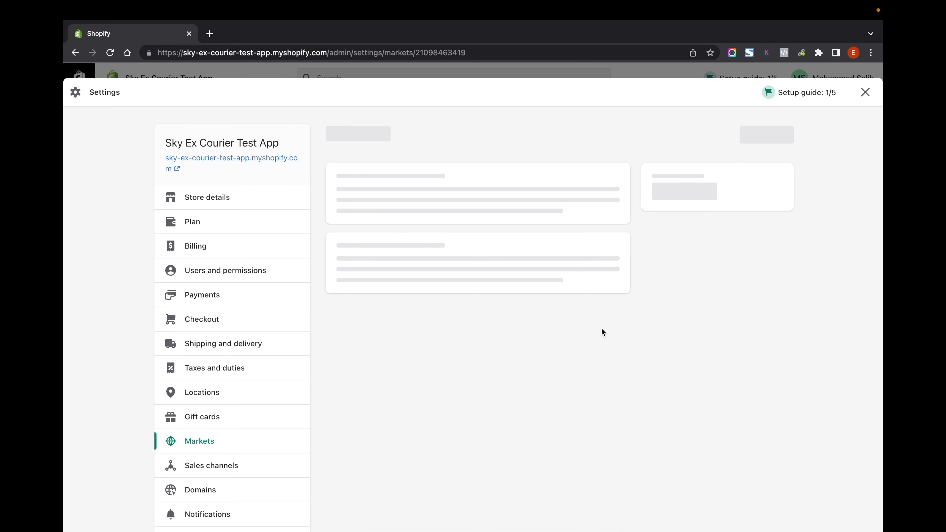
scroll(603, 332, down, 3)
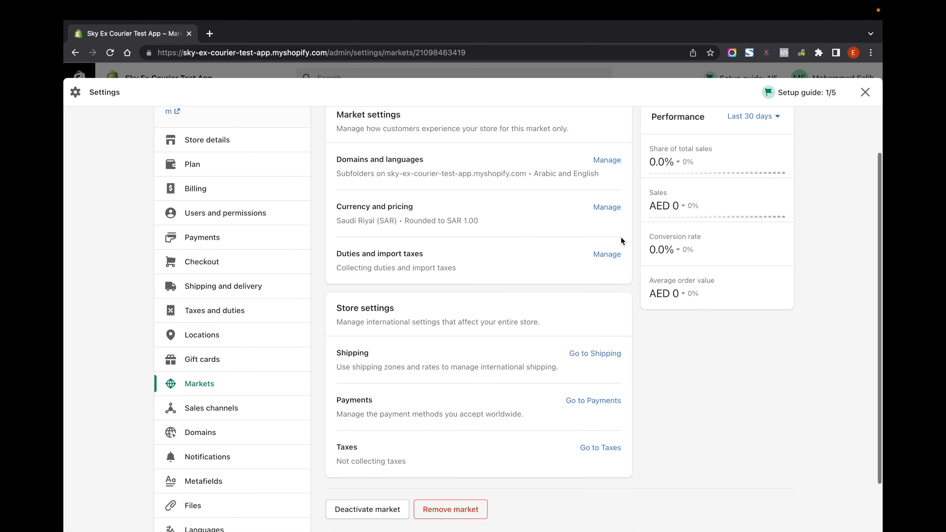
click(614, 163)
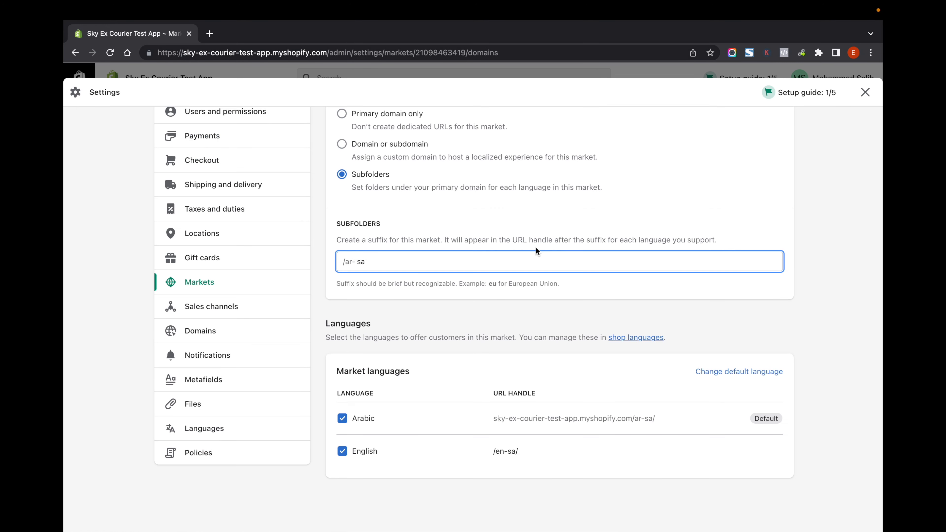
scroll(404, 256, up, 2)
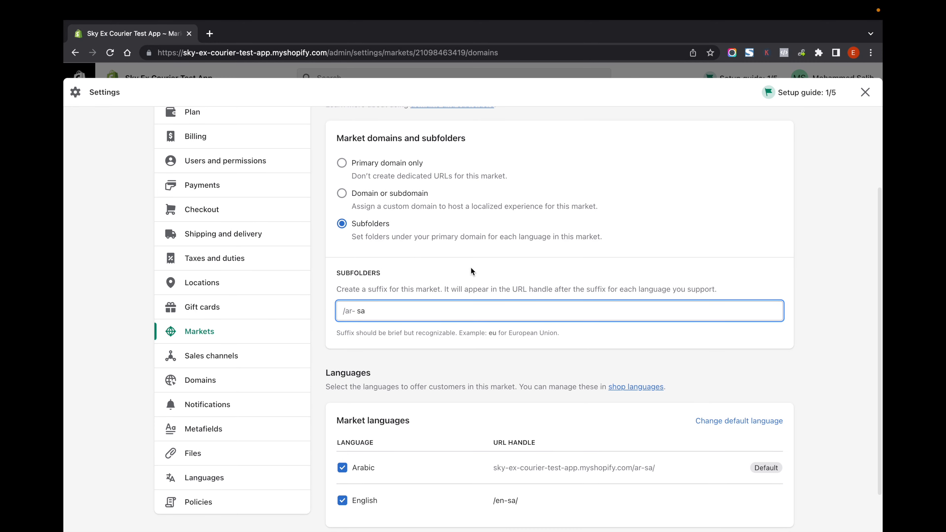
scroll(509, 304, down, 2)
scroll(510, 308, up, 2)
scroll(510, 308, up, 2)
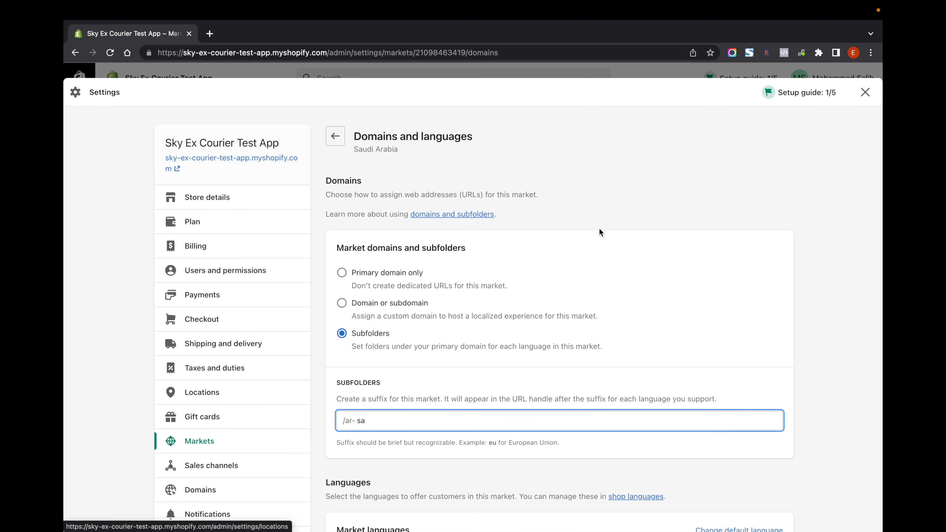
click(866, 92)
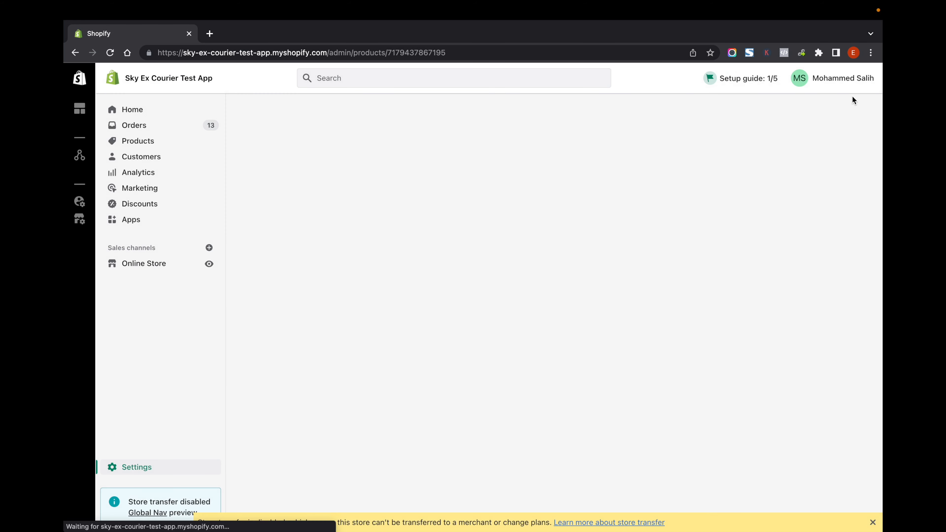
click(132, 111)
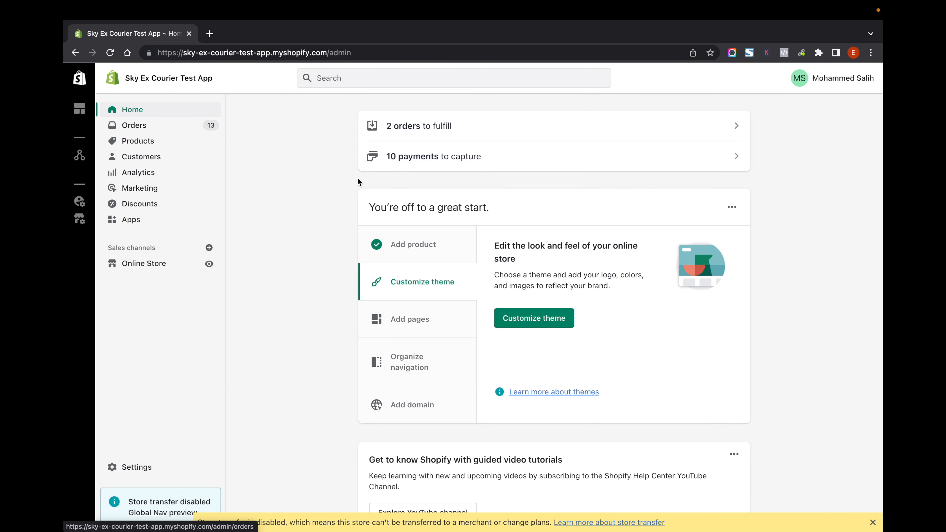